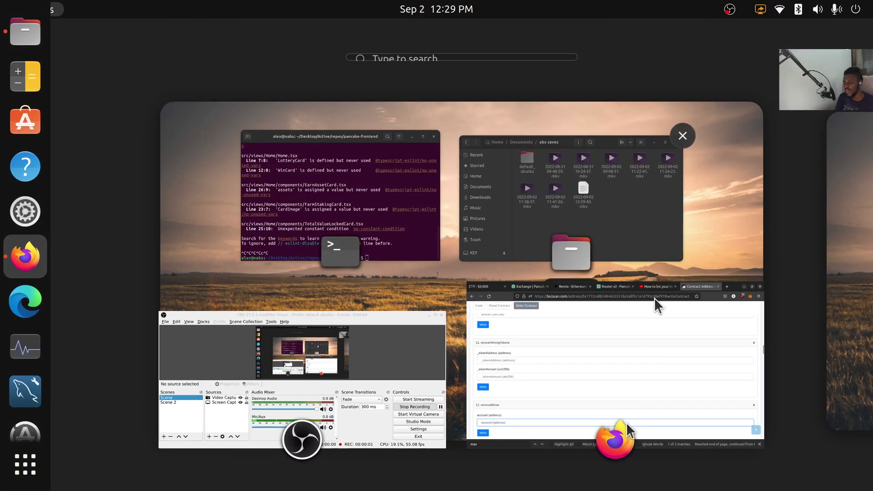
Step: Bring the BscScan PIXELS (PXS) contract page back full-screen from the window overview
{"action": "left_click", "coordinate": [591, 378]}
{"action": "scroll", "coordinate": [417, 296], "scroll_direction": "up", "scroll_amount": 10}
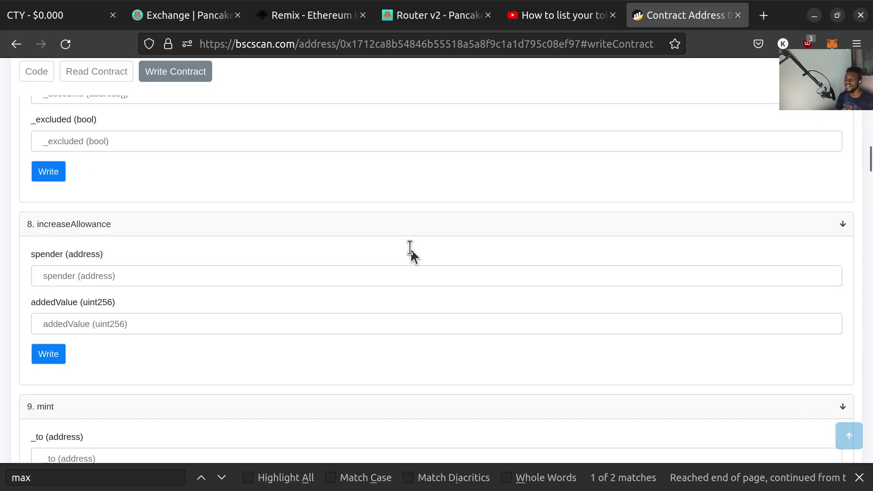
{"action": "scroll", "coordinate": [411, 249], "scroll_direction": "up", "scroll_amount": 5}
{"action": "key", "text": "super"}
{"action": "left_click_drag", "start_coordinate": [714, 432], "coordinate": [687, 362]}
{"action": "left_click", "coordinate": [686, 362]}
Step: Scroll through the contract's Write Contract functions with the Web3 wallet connected
{"action": "scroll", "coordinate": [670, 356], "scroll_direction": "up", "scroll_amount": 10}
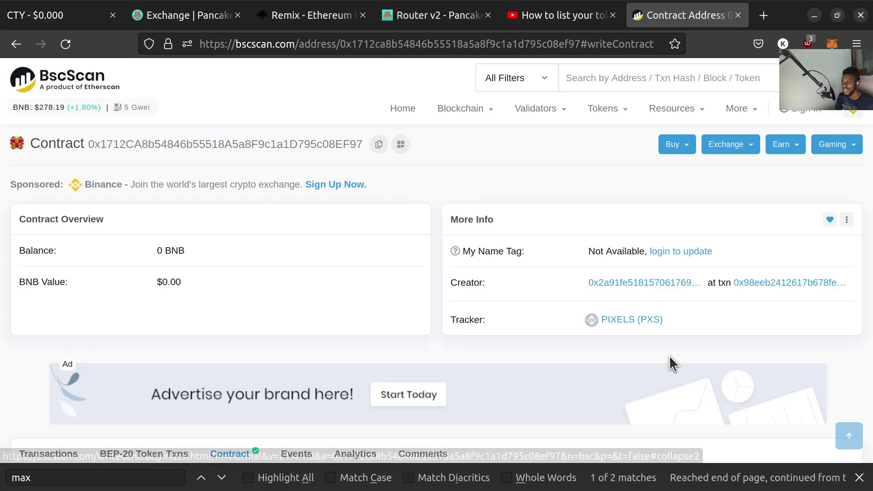
{"action": "scroll", "coordinate": [669, 356], "scroll_direction": "down", "scroll_amount": 5}
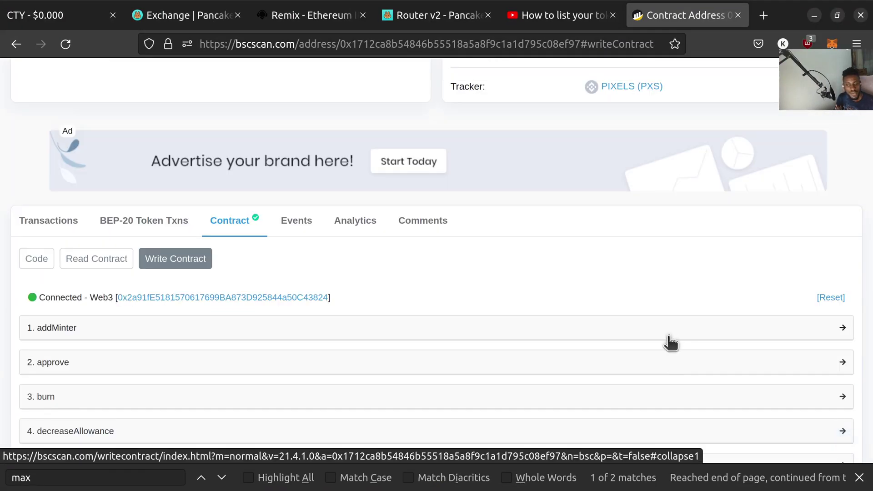
{"action": "scroll", "coordinate": [671, 343], "scroll_direction": "down", "scroll_amount": 3}
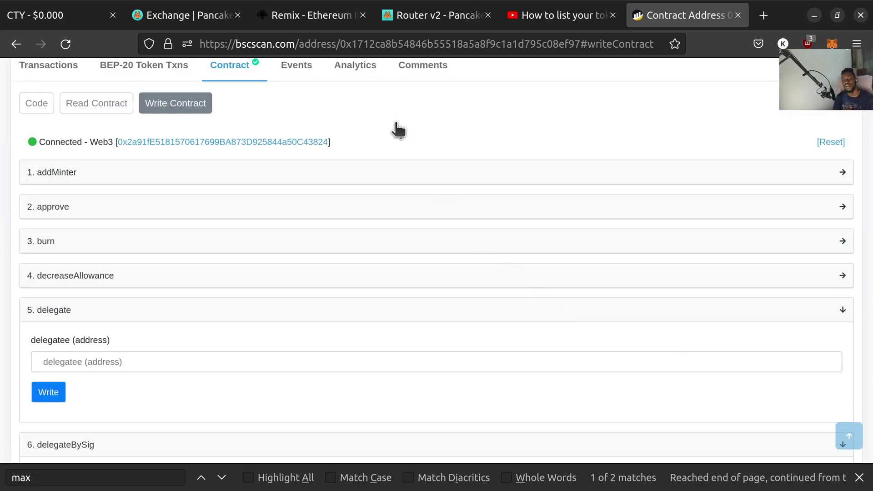
{"action": "scroll", "coordinate": [396, 132], "scroll_direction": "up", "scroll_amount": 5}
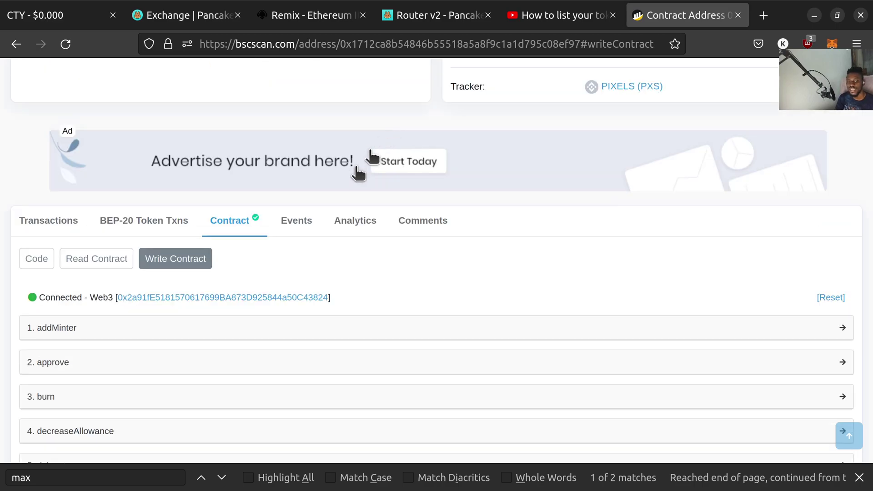
{"action": "scroll", "coordinate": [341, 296], "scroll_direction": "up", "scroll_amount": 2}
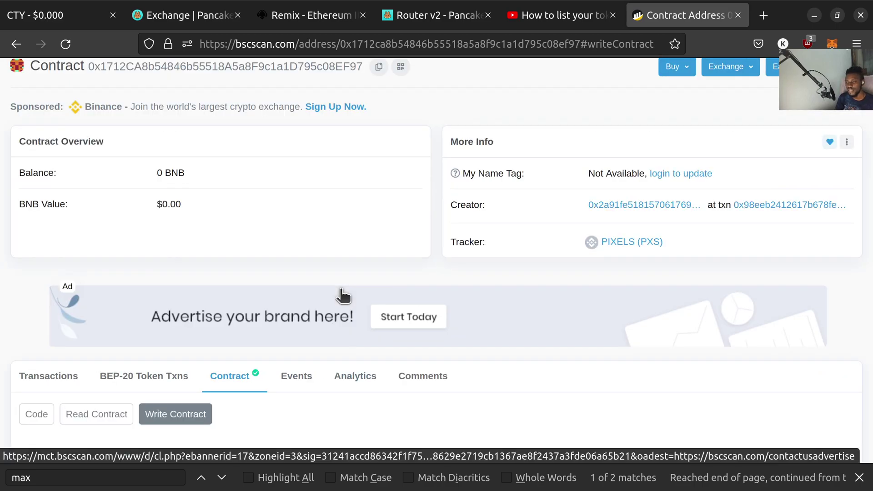
{"action": "scroll", "coordinate": [335, 316], "scroll_direction": "down", "scroll_amount": 1}
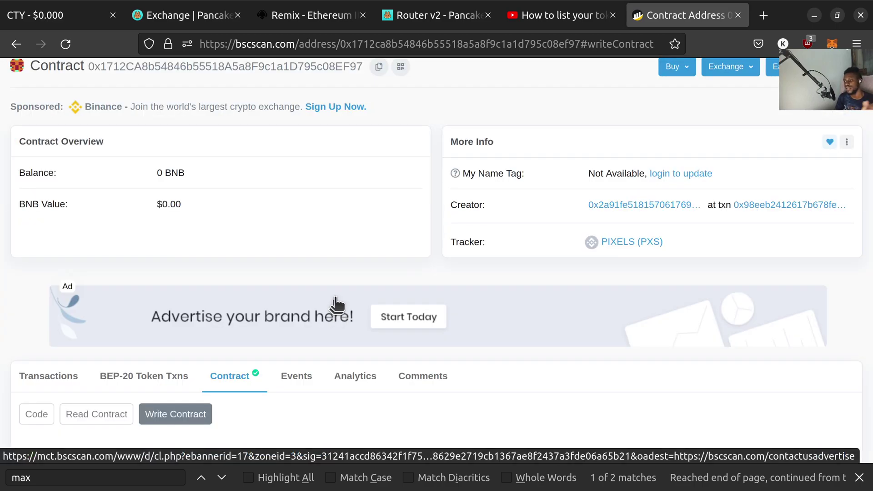
Step: Switch to the PancakeSwap exchange page and check the connected wallet's account menu
{"action": "left_click", "coordinate": [186, 18]}
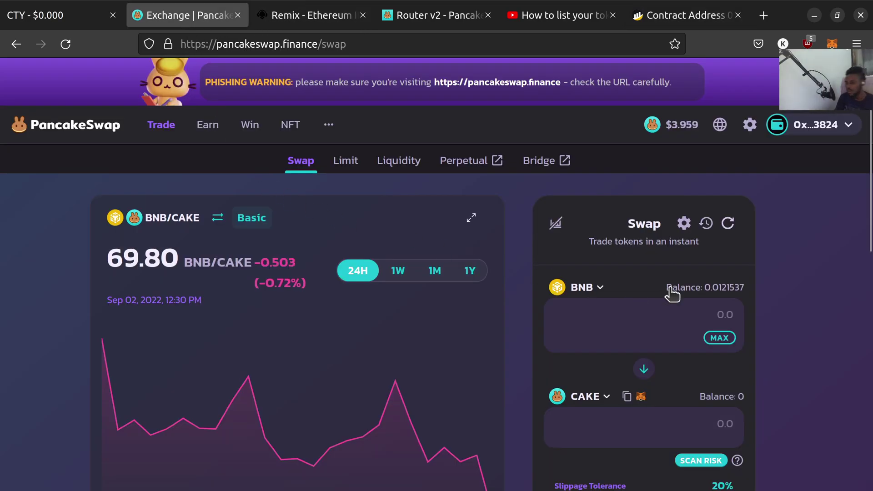
{"action": "scroll", "coordinate": [672, 291], "scroll_direction": "down", "scroll_amount": 3}
{"action": "scroll", "coordinate": [669, 289], "scroll_direction": "up", "scroll_amount": 3}
{"action": "left_click", "coordinate": [814, 125]}
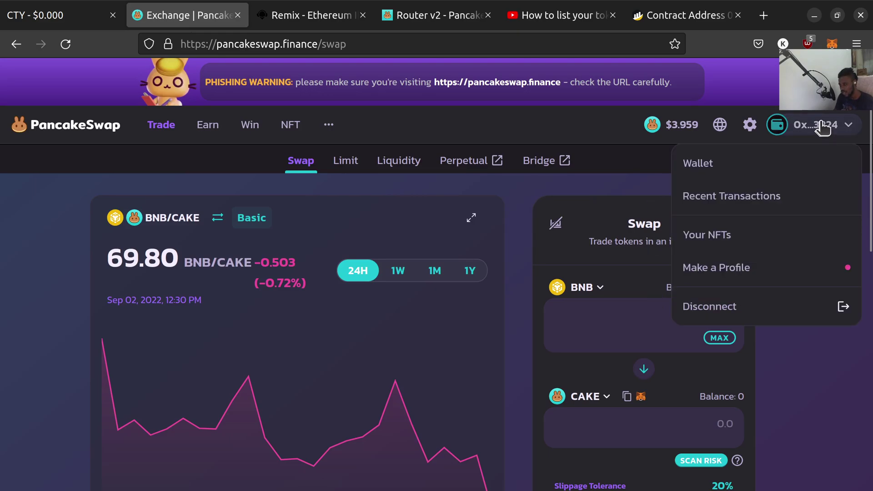
{"action": "left_click", "coordinate": [834, 404]}
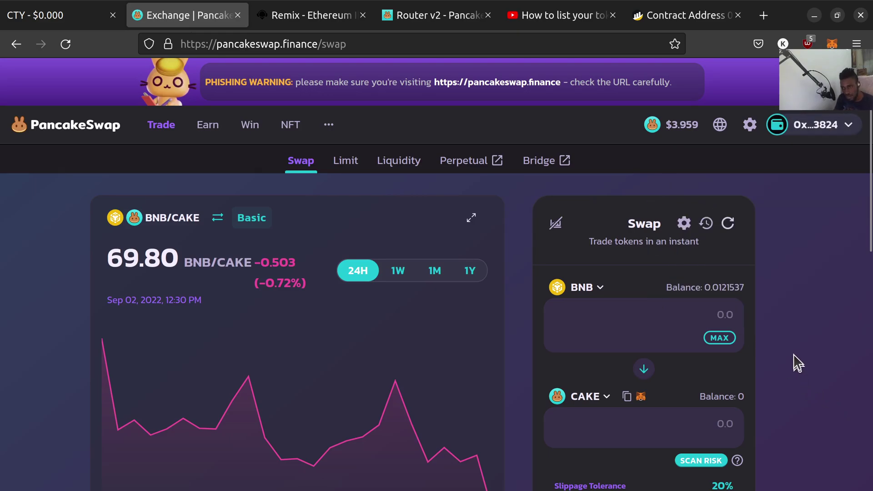
Step: Go to Liquidity and expand the PXS/BNB pool to see its 99.99% share
{"action": "scroll", "coordinate": [740, 289], "scroll_direction": "down", "scroll_amount": 3}
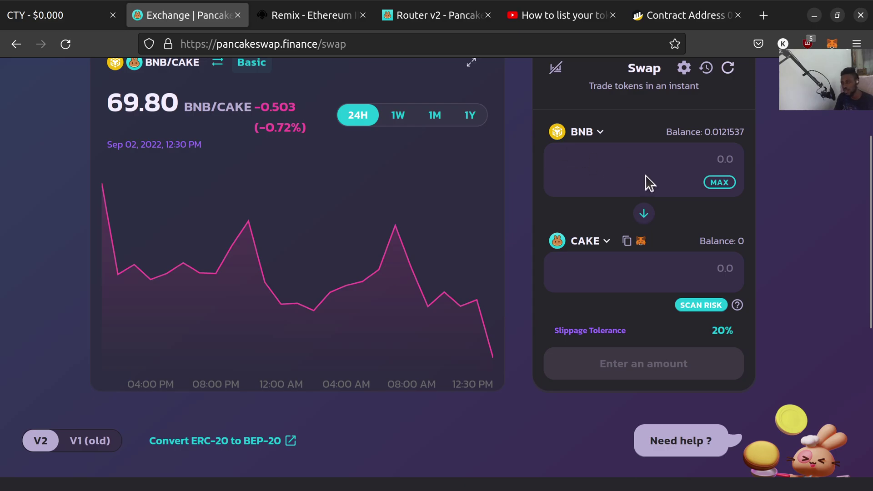
{"action": "scroll", "coordinate": [649, 182], "scroll_direction": "up", "scroll_amount": 3}
{"action": "left_click", "coordinate": [346, 163]}
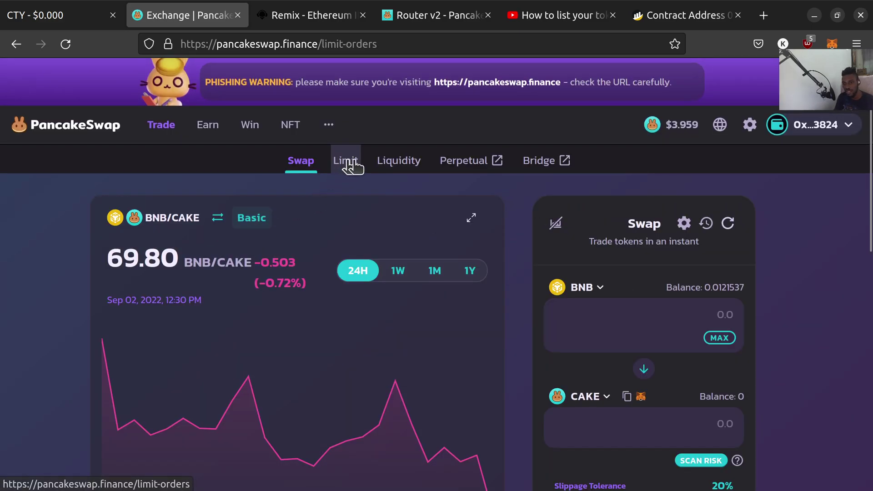
{"action": "left_click", "coordinate": [397, 162]}
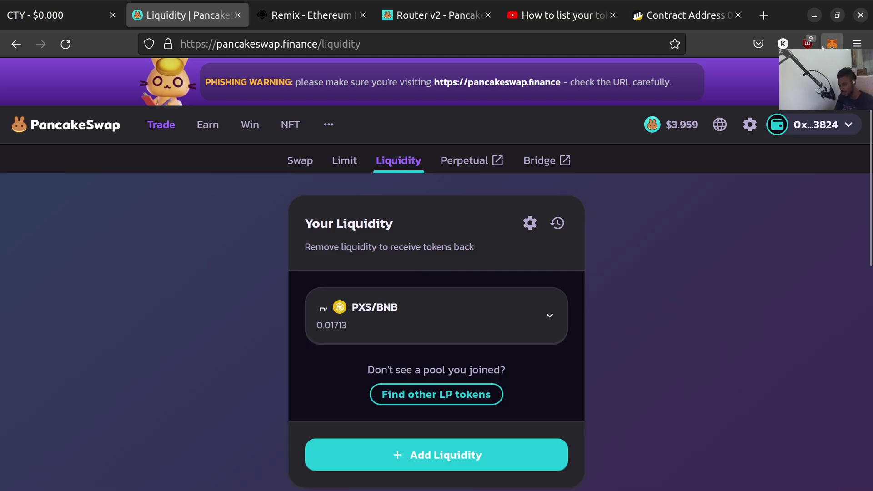
{"action": "left_click", "coordinate": [528, 332]}
{"action": "scroll", "coordinate": [425, 288], "scroll_direction": "down", "scroll_amount": 3}
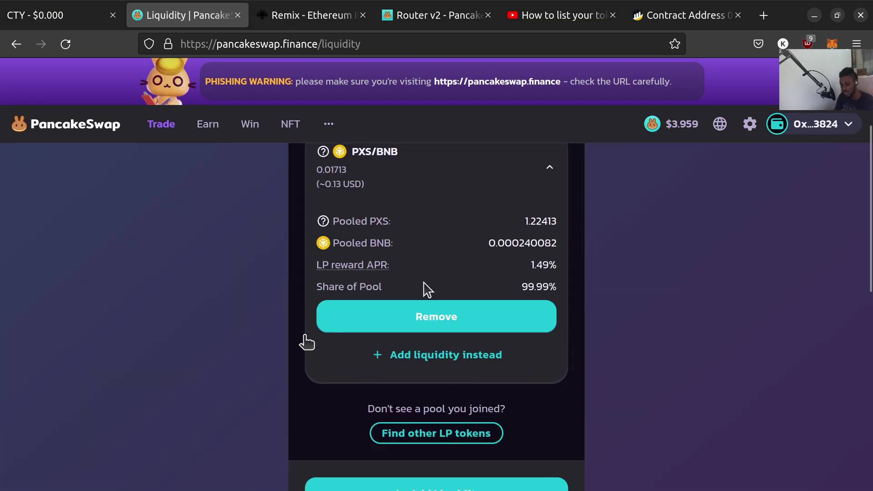
{"action": "scroll", "coordinate": [655, 252], "scroll_direction": "up", "scroll_amount": 3}
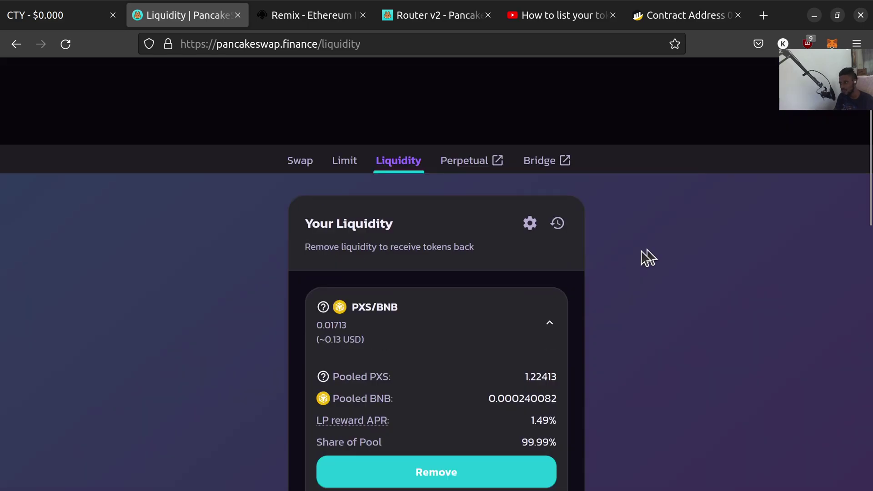
Step: Review the MetaMask asset list, then copy the deployed TOKEN contract address in Remix
{"action": "left_click", "coordinate": [833, 44]}
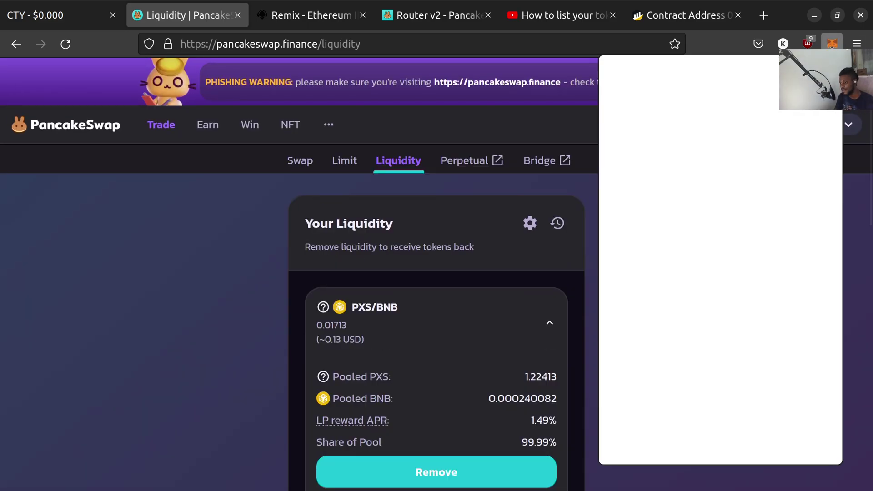
{"action": "scroll", "coordinate": [706, 403], "scroll_direction": "down", "scroll_amount": 3}
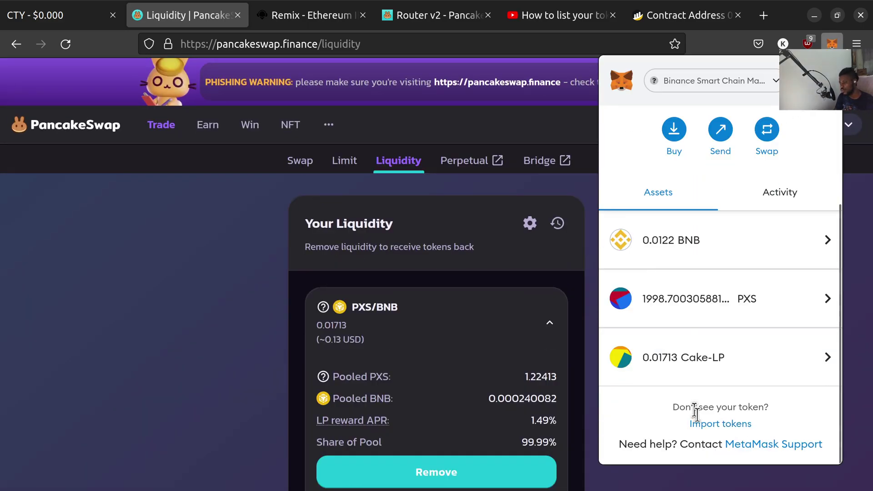
{"action": "scroll", "coordinate": [694, 409], "scroll_direction": "down", "scroll_amount": 3}
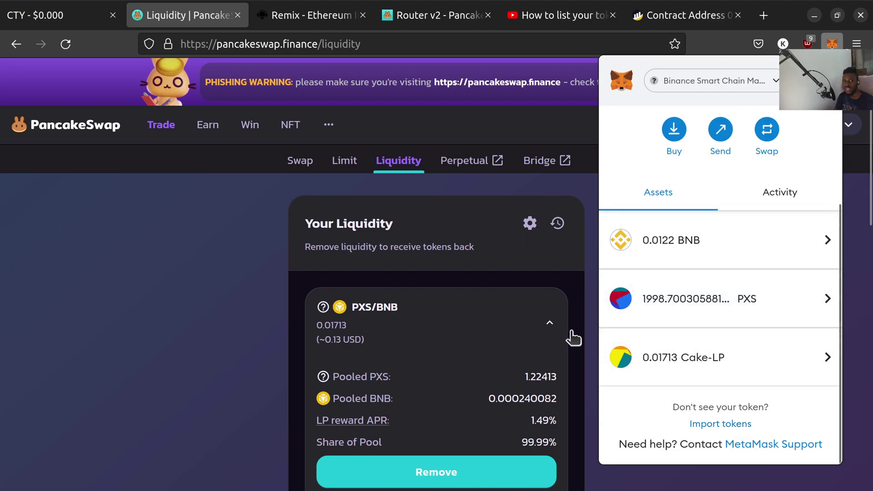
{"action": "left_click", "coordinate": [291, 6]}
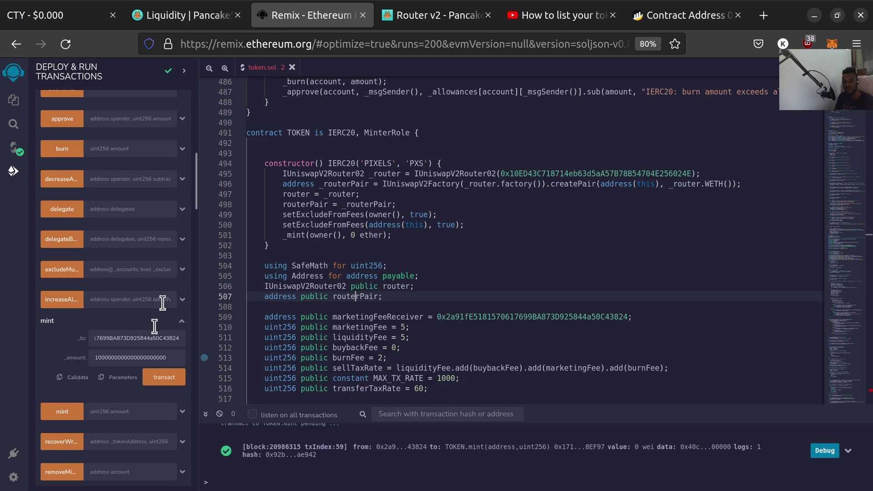
{"action": "scroll", "coordinate": [137, 327], "scroll_direction": "up", "scroll_amount": 5}
{"action": "left_click", "coordinate": [168, 272]}
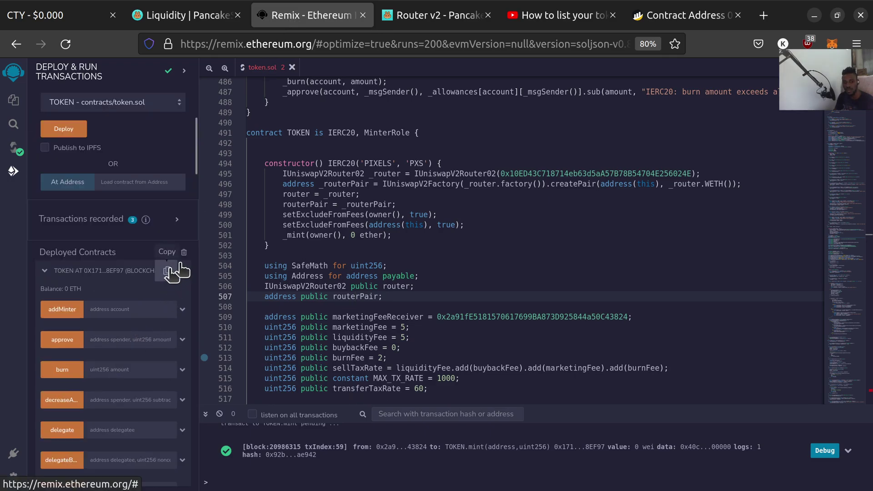
Step: Start a custom token import with the pasted address, then clear it and close the form
{"action": "left_click", "coordinate": [832, 44]}
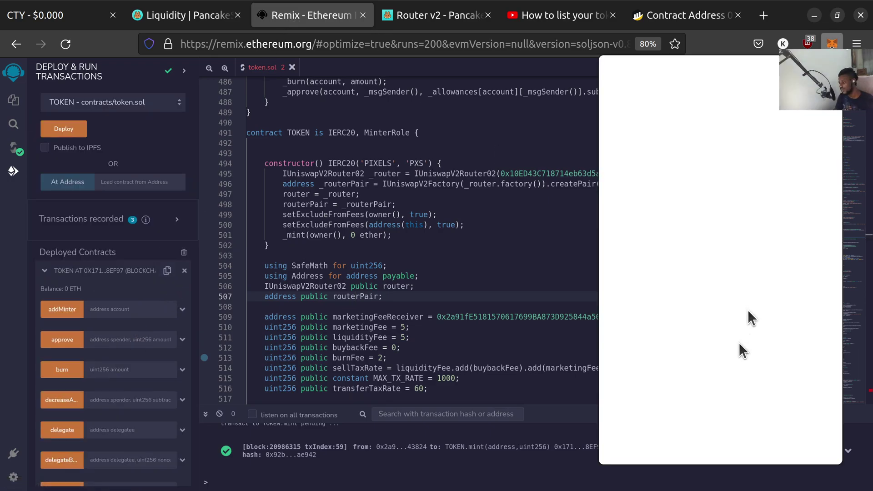
{"action": "scroll", "coordinate": [739, 410], "scroll_direction": "down", "scroll_amount": 3}
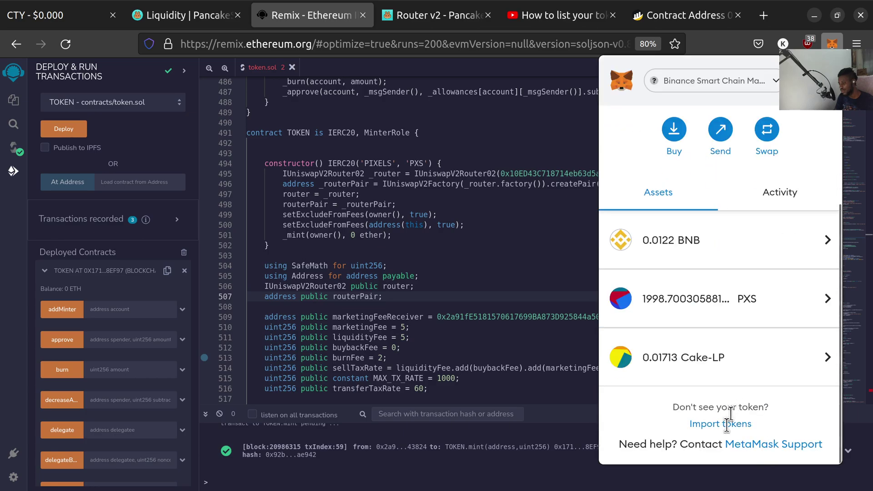
{"action": "left_click", "coordinate": [731, 425]}
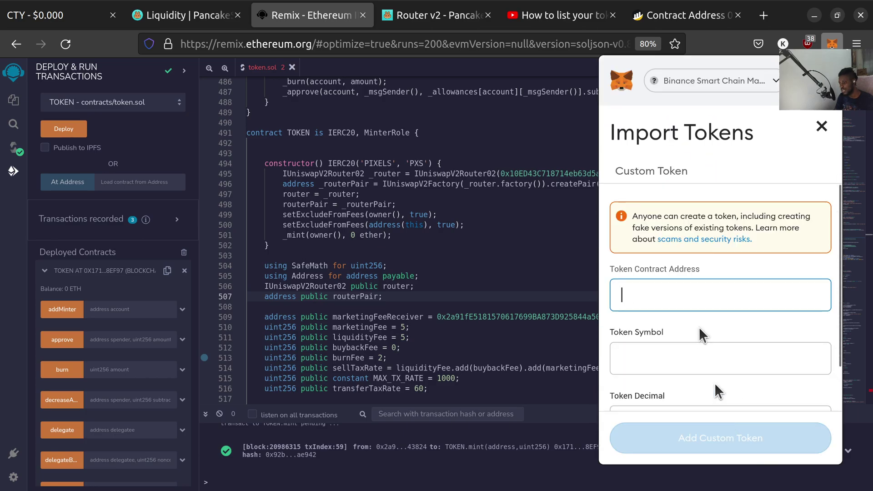
{"action": "key", "text": "ctrl+v"}
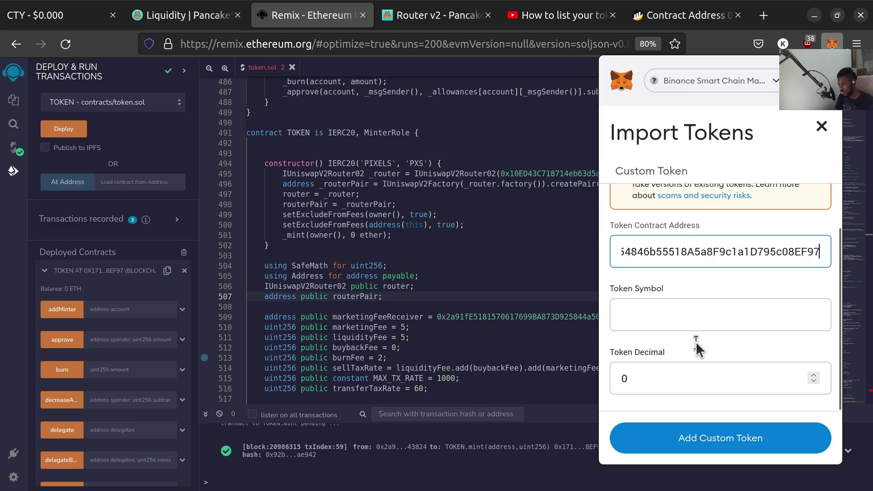
{"action": "double_click", "coordinate": [792, 247]}
{"action": "key", "text": "BackSpace"}
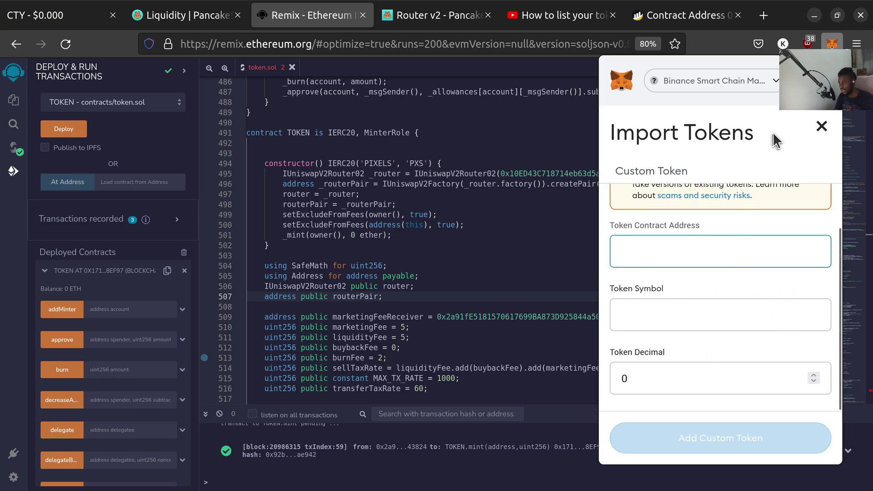
{"action": "left_click", "coordinate": [822, 126]}
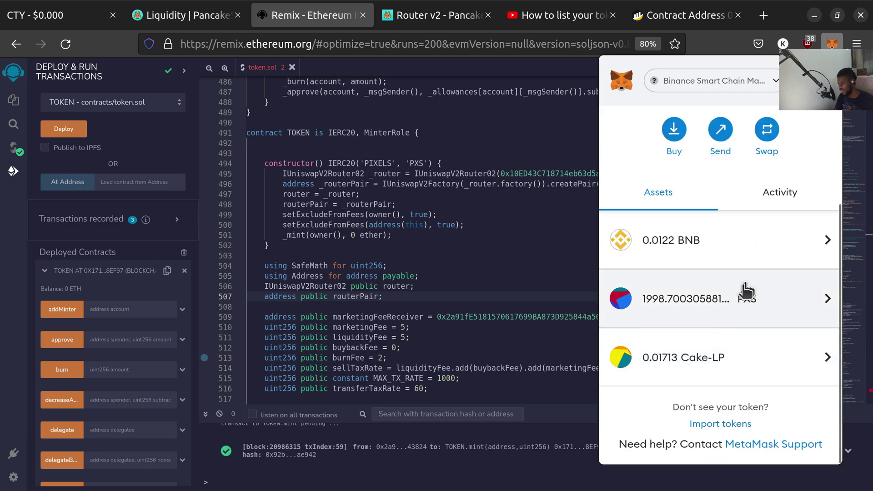
Step: View the PXS token details, return to Assets showing 0.01713 Cake-LP, and close MetaMask
{"action": "left_click", "coordinate": [694, 291]}
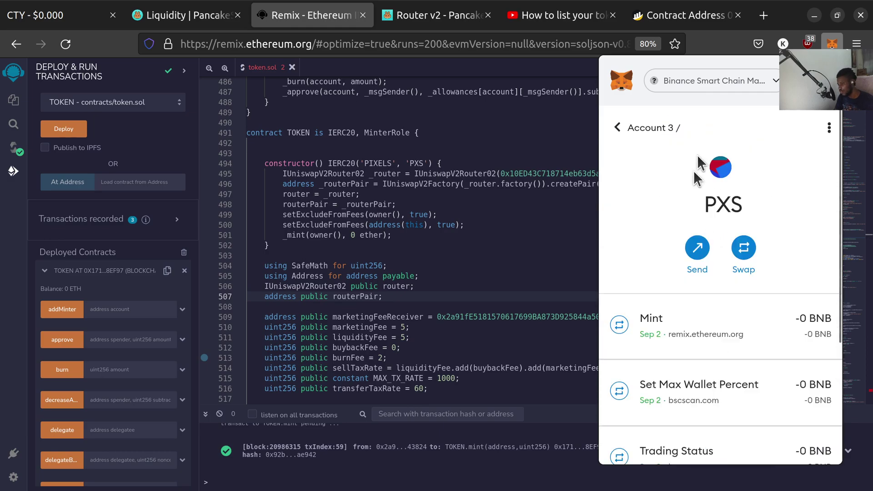
{"action": "left_click", "coordinate": [618, 129]}
{"action": "scroll", "coordinate": [724, 416], "scroll_direction": "down", "scroll_amount": 3}
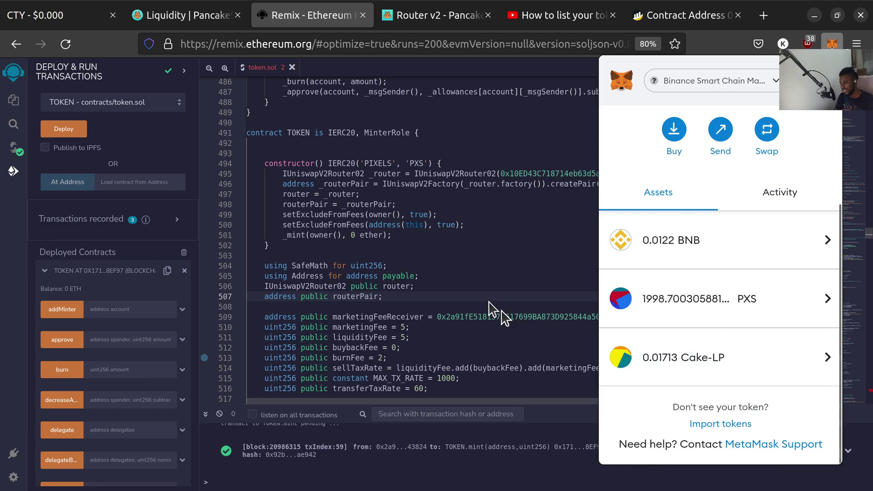
{"action": "left_click", "coordinate": [568, 308]}
{"action": "left_click", "coordinate": [677, 306]}
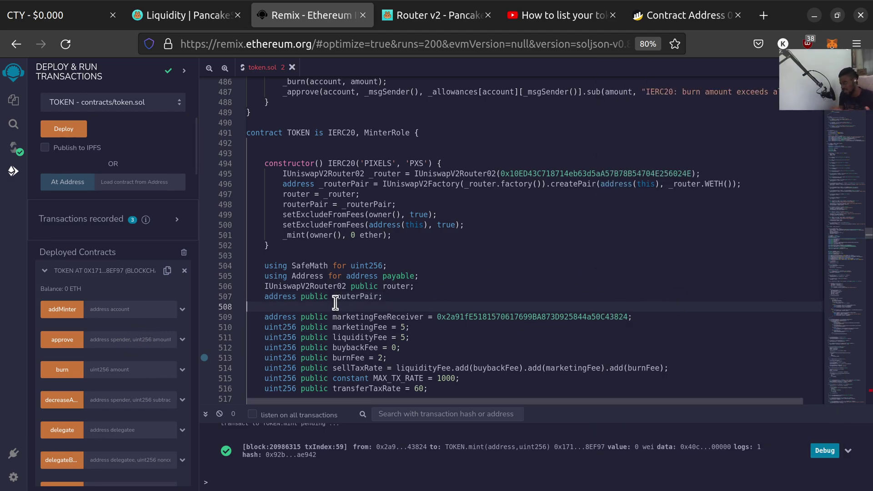
Step: In Remix, scroll to the mint function and check the marketing fee receiver _to address
{"action": "key", "text": "super"}
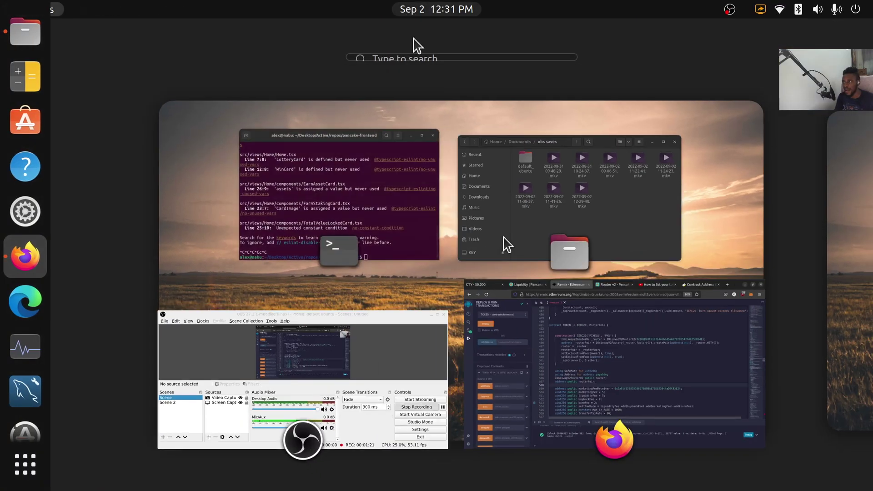
{"action": "left_click", "coordinate": [663, 429]}
{"action": "scroll", "coordinate": [84, 397], "scroll_direction": "down", "scroll_amount": 2}
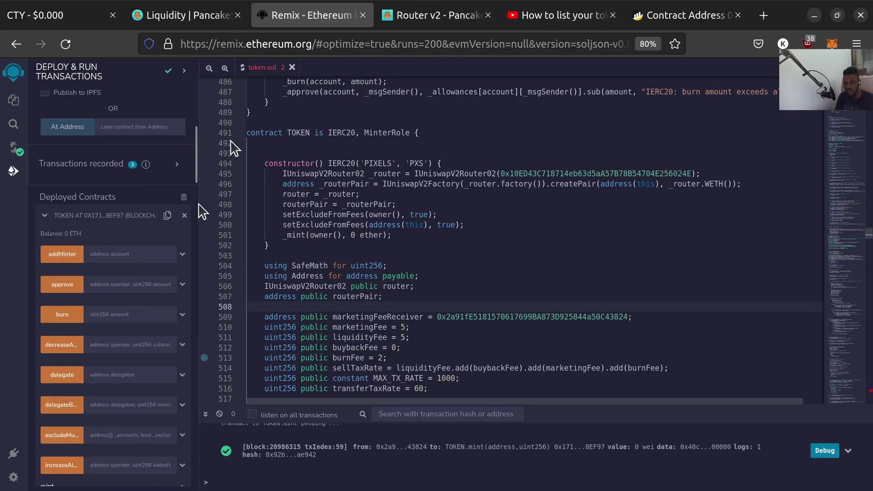
{"action": "scroll", "coordinate": [99, 404], "scroll_direction": "down", "scroll_amount": 4}
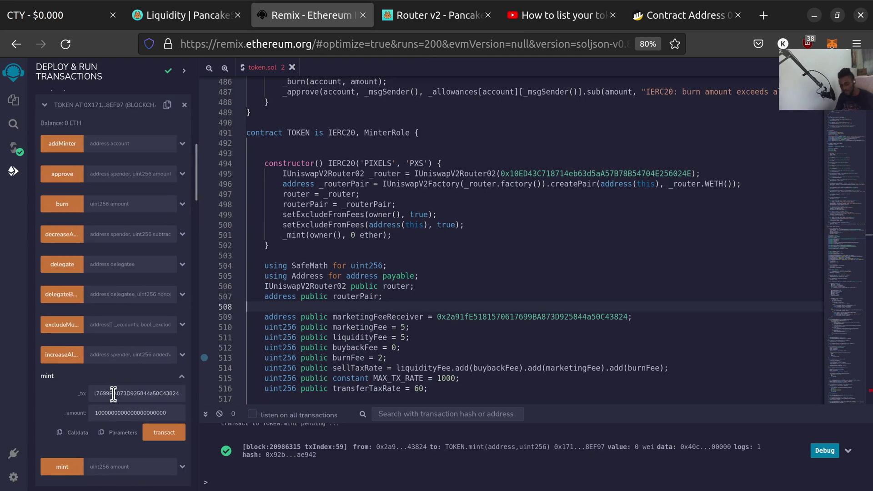
{"action": "double_click", "coordinate": [114, 394]}
{"action": "left_click", "coordinate": [162, 398]}
{"action": "left_click_drag", "start_coordinate": [167, 395], "coordinate": [55, 389]}
{"action": "key", "text": "Left"}
Step: Check the wallet's PXS balance and retype the mint _amount with a larger value starting 1002
{"action": "left_click_drag", "start_coordinate": [168, 413], "coordinate": [84, 414]}
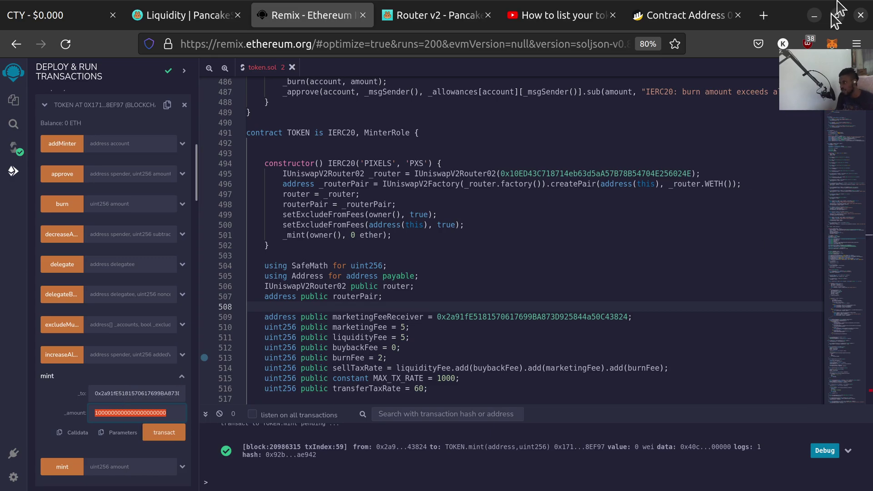
{"action": "left_click", "coordinate": [833, 44]}
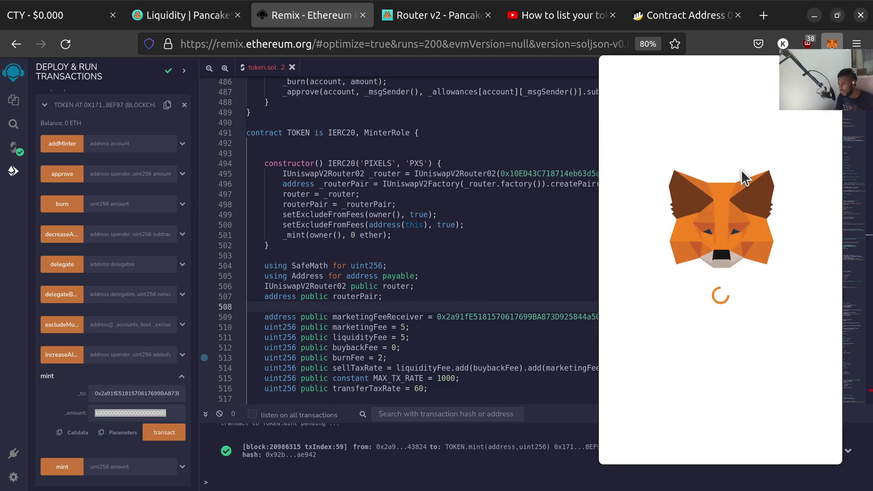
{"action": "scroll", "coordinate": [692, 359], "scroll_direction": "down", "scroll_amount": 3}
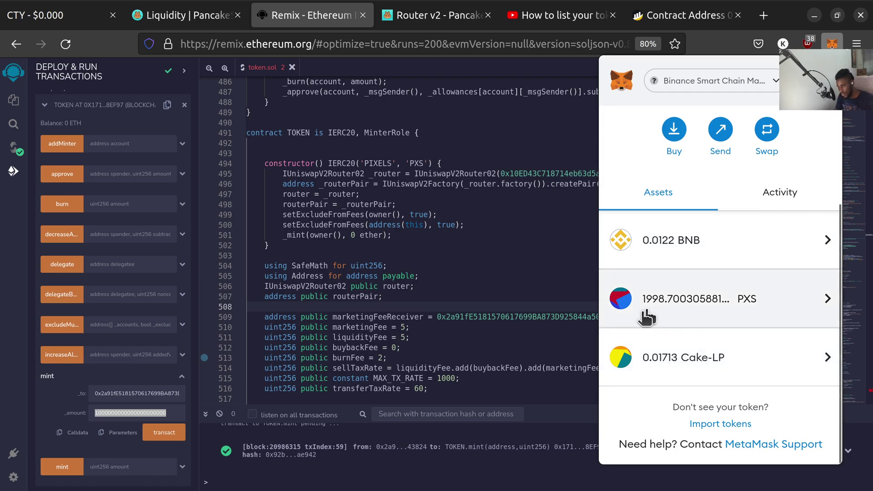
{"action": "left_click", "coordinate": [142, 421]}
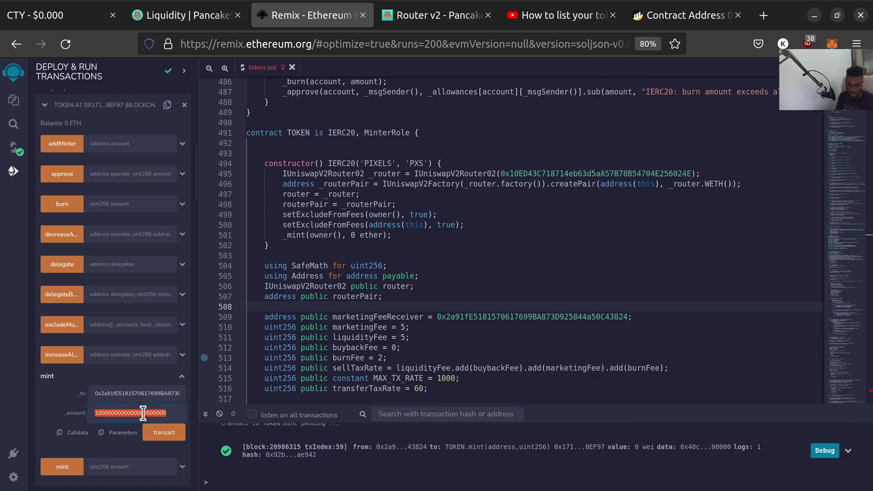
{"action": "type", "text": "1"}
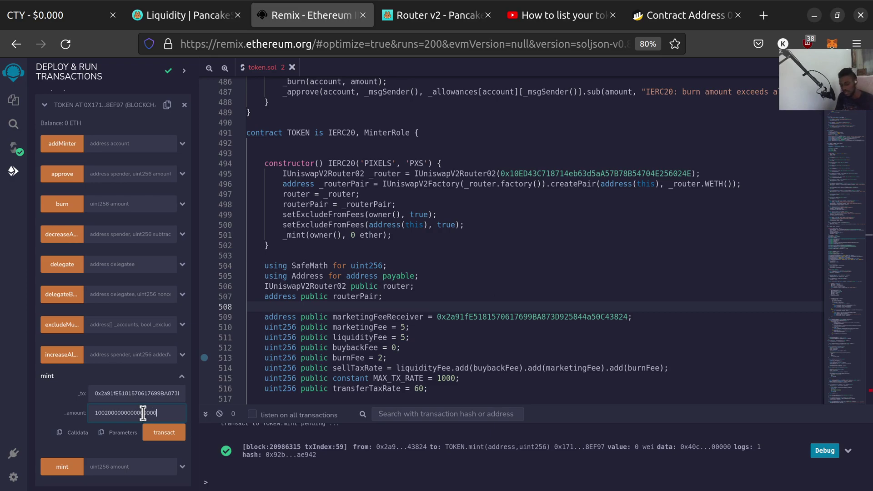
Step: Send the mint transaction and confirm it in MetaMask
{"action": "left_click", "coordinate": [157, 438]}
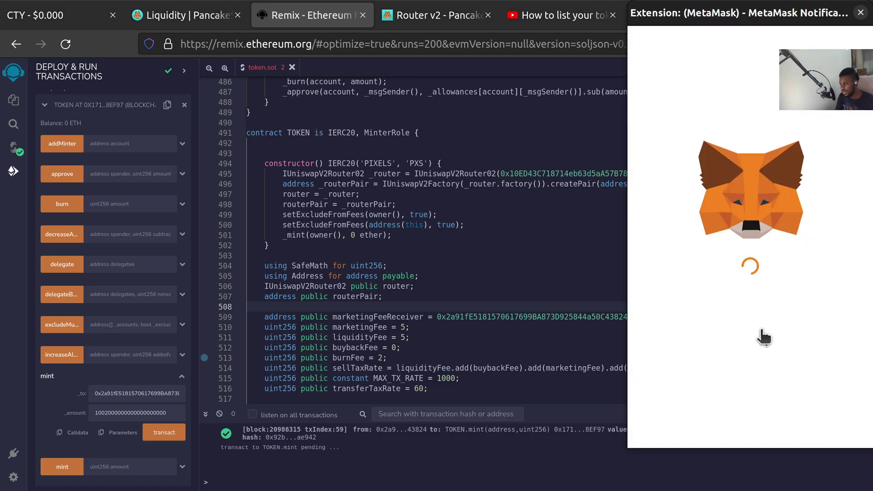
{"action": "scroll", "coordinate": [759, 331], "scroll_direction": "down", "scroll_amount": 3}
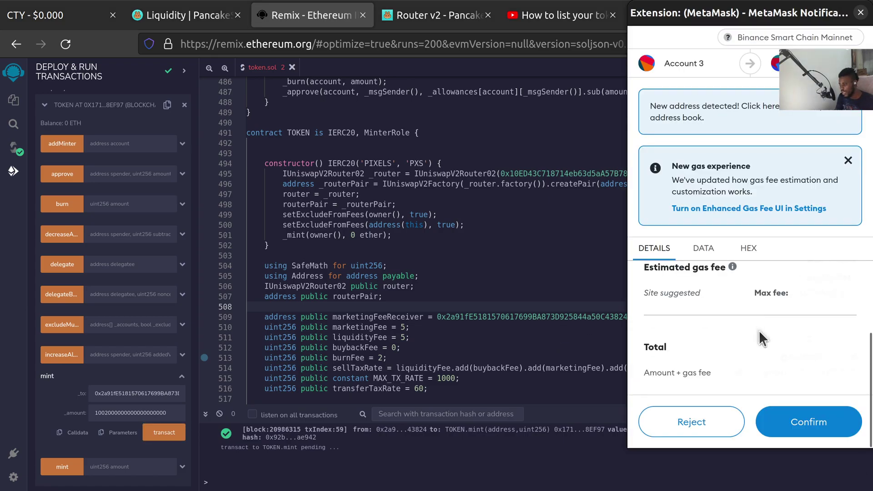
{"action": "left_click", "coordinate": [797, 422]}
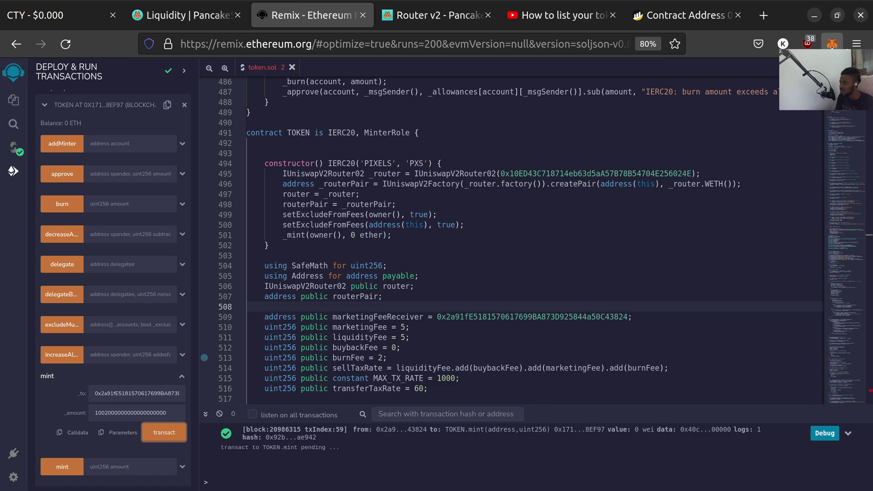
Step: Check MetaMask Activity and Assets for the new balance of about 3000.70 PXS
{"action": "left_click", "coordinate": [832, 44]}
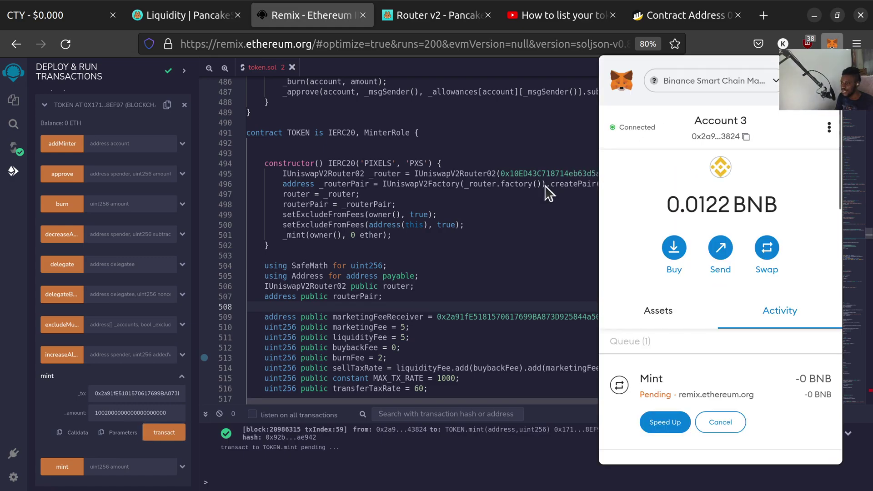
{"action": "left_click", "coordinate": [662, 310]}
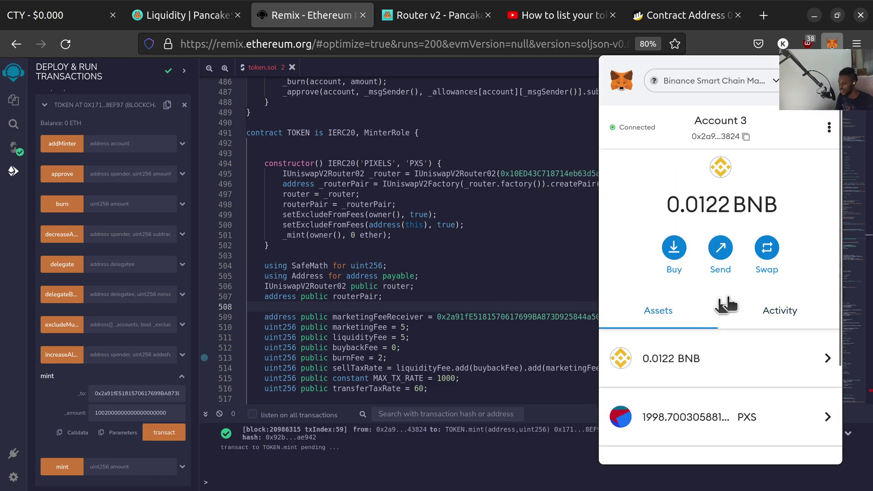
{"action": "left_click", "coordinate": [774, 311]}
{"action": "left_click", "coordinate": [667, 312]}
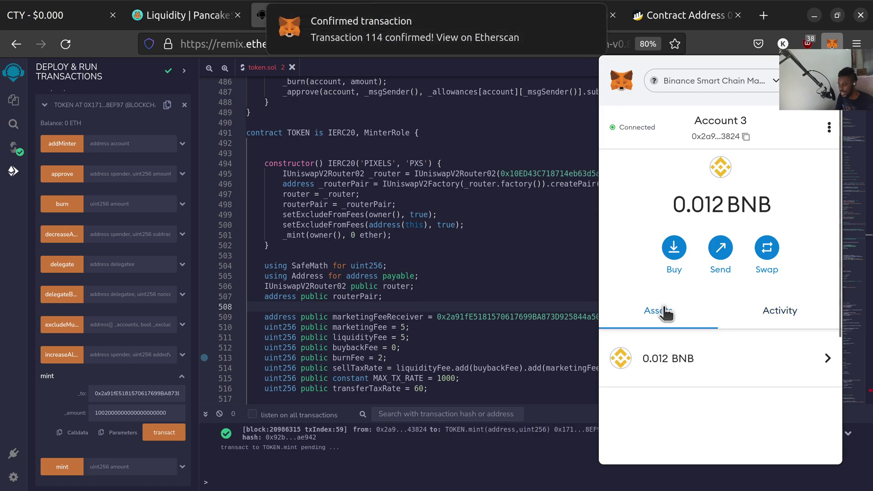
{"action": "scroll", "coordinate": [690, 427], "scroll_direction": "down", "scroll_amount": 3}
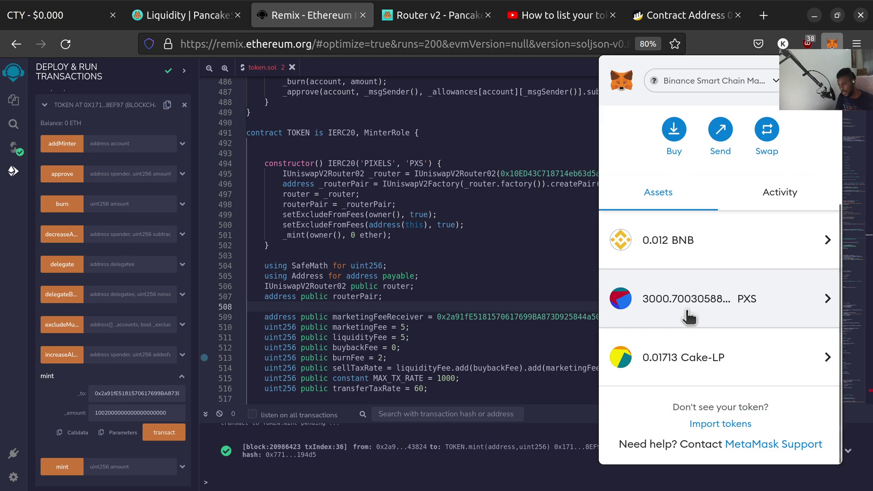
{"action": "left_click", "coordinate": [485, 313]}
{"action": "left_click", "coordinate": [317, 230], "text": "shift"}
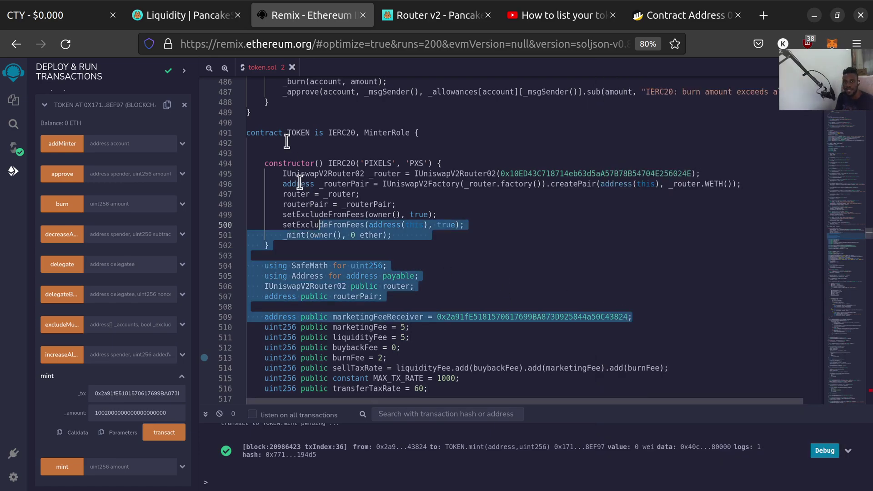
Step: Glance over the PancakeSwap liquidity page, the Farms page, and the router address in Remix
{"action": "left_click", "coordinate": [194, 20]}
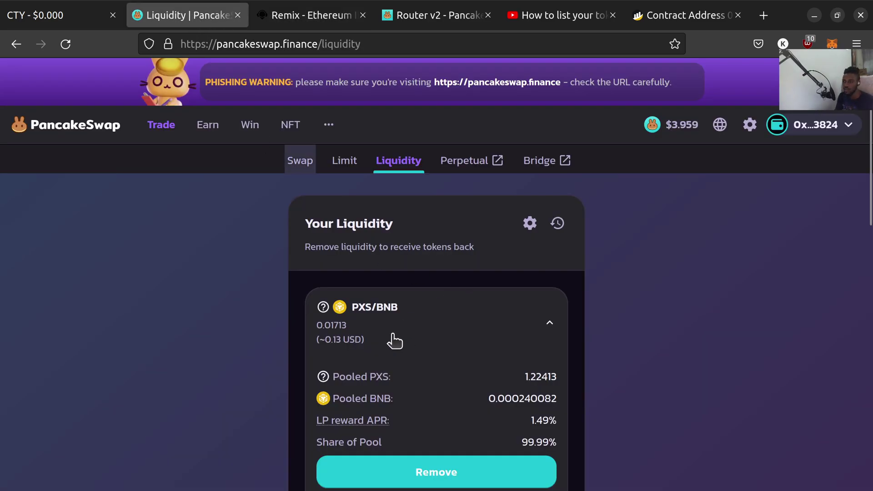
{"action": "scroll", "coordinate": [412, 355], "scroll_direction": "down", "scroll_amount": 2}
{"action": "scroll", "coordinate": [412, 355], "scroll_direction": "up", "scroll_amount": 2}
{"action": "left_click", "coordinate": [64, 17]}
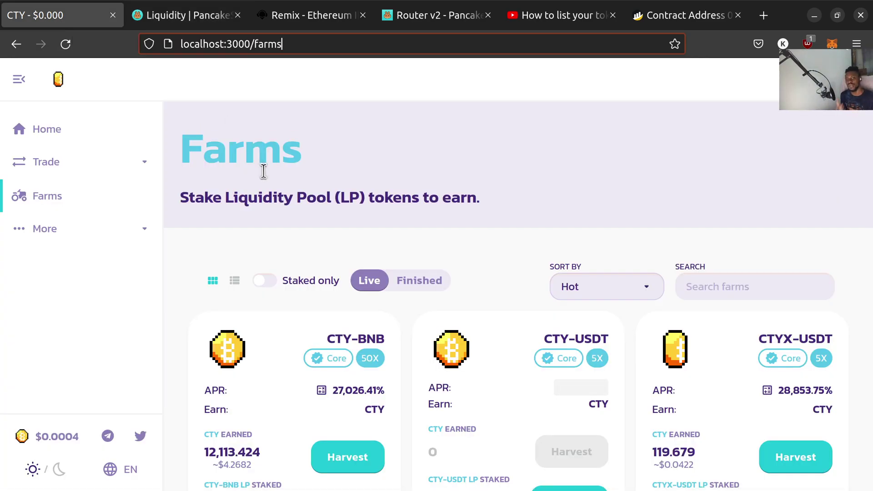
{"action": "left_click", "coordinate": [354, 19]}
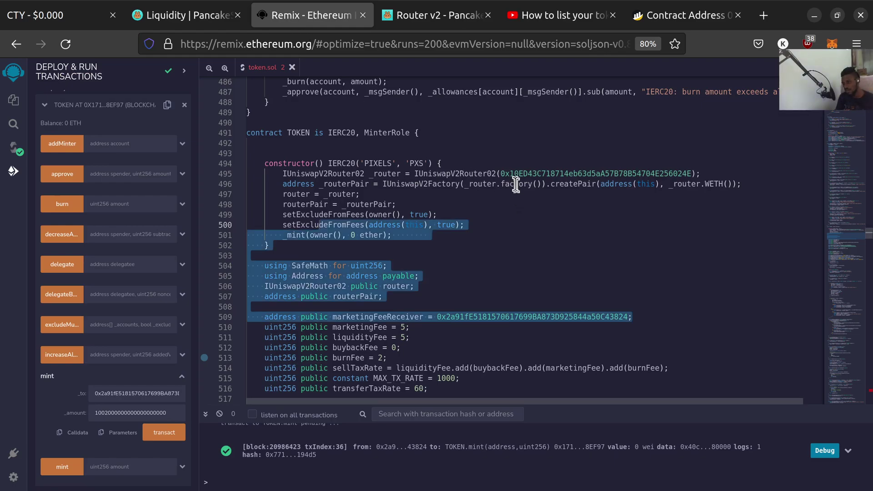
{"action": "left_click_drag", "start_coordinate": [514, 174], "coordinate": [551, 174]}
{"action": "left_click", "coordinate": [680, 183]}
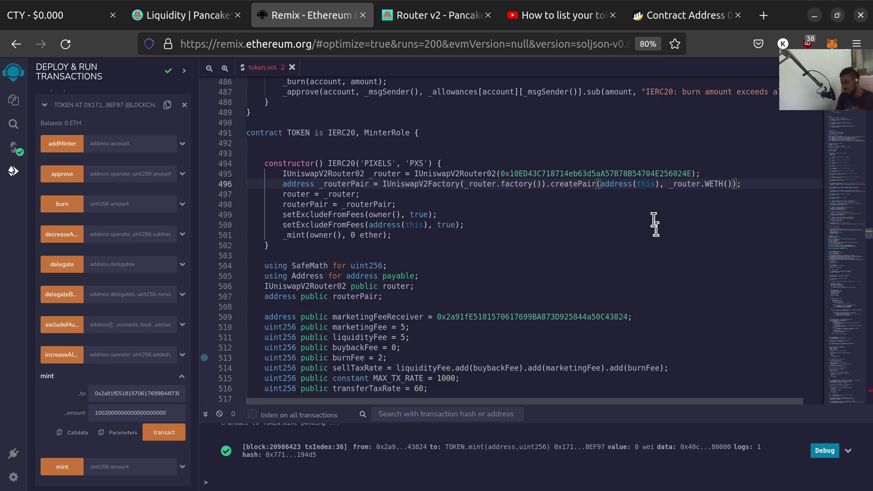
Step: Return to PancakeSwap's Your Liquidity page and scroll to the PXS/BNB position
{"action": "left_click", "coordinate": [173, 18]}
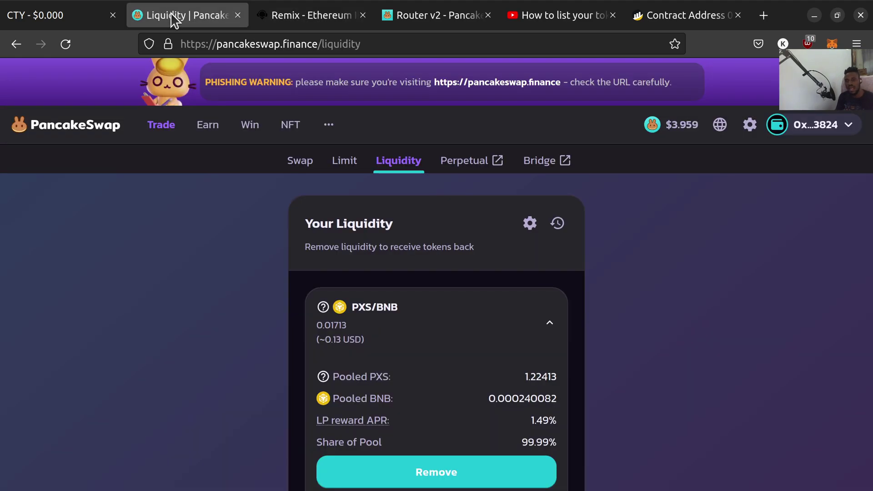
{"action": "scroll", "coordinate": [571, 286], "scroll_direction": "down", "scroll_amount": 3}
{"action": "scroll", "coordinate": [558, 302], "scroll_direction": "up", "scroll_amount": 3}
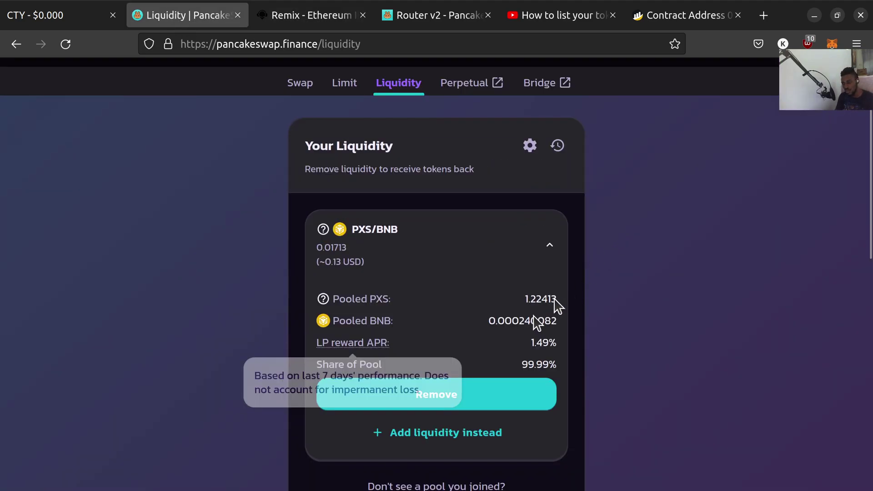
{"action": "scroll", "coordinate": [529, 331], "scroll_direction": "down", "scroll_amount": 3}
{"action": "scroll", "coordinate": [460, 370], "scroll_direction": "down", "scroll_amount": 3}
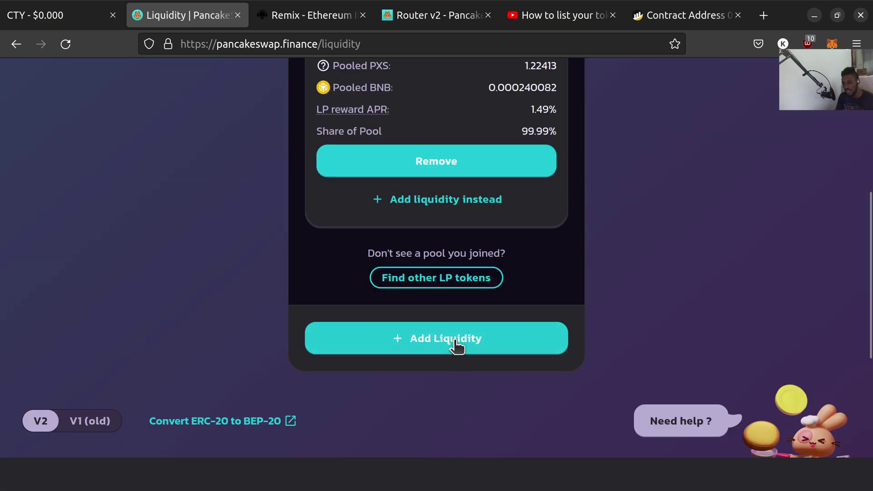
Step: Start adding liquidity and copy the deployed TOKEN address from Remix
{"action": "left_click", "coordinate": [456, 345]}
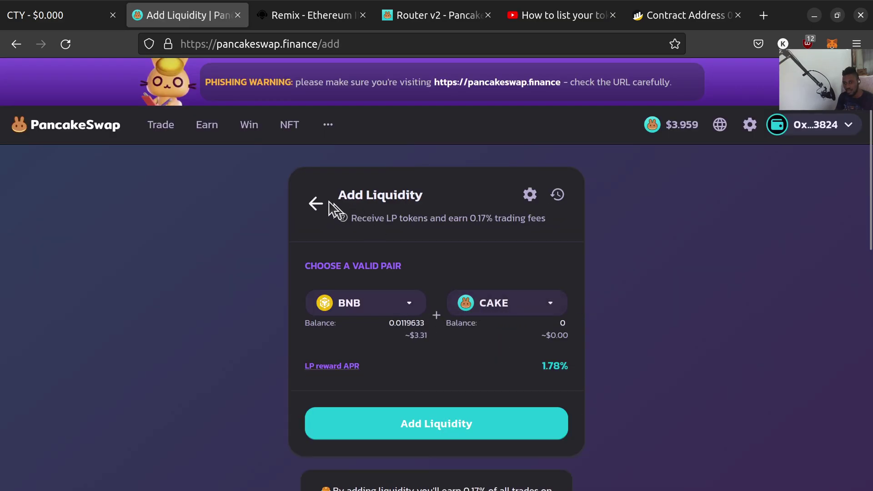
{"action": "left_click", "coordinate": [515, 302]}
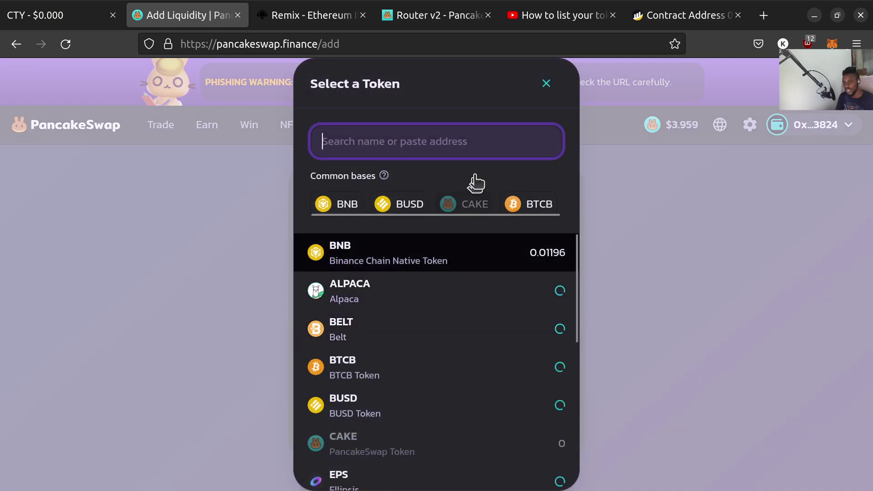
{"action": "left_click", "coordinate": [61, 18]}
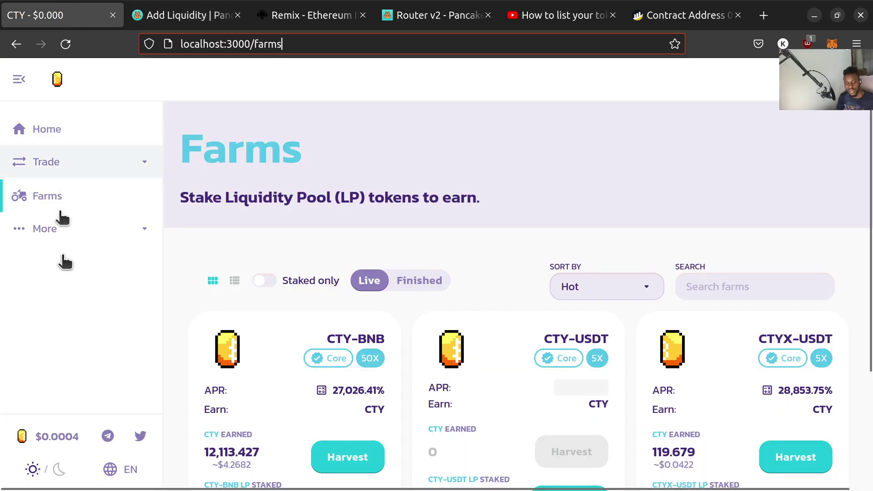
{"action": "left_click", "coordinate": [318, 15]}
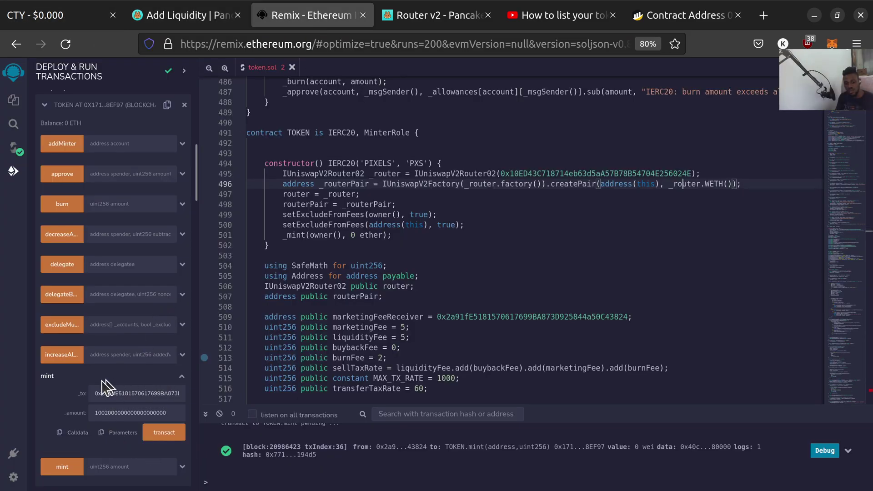
{"action": "scroll", "coordinate": [92, 298], "scroll_direction": "up", "scroll_amount": 3}
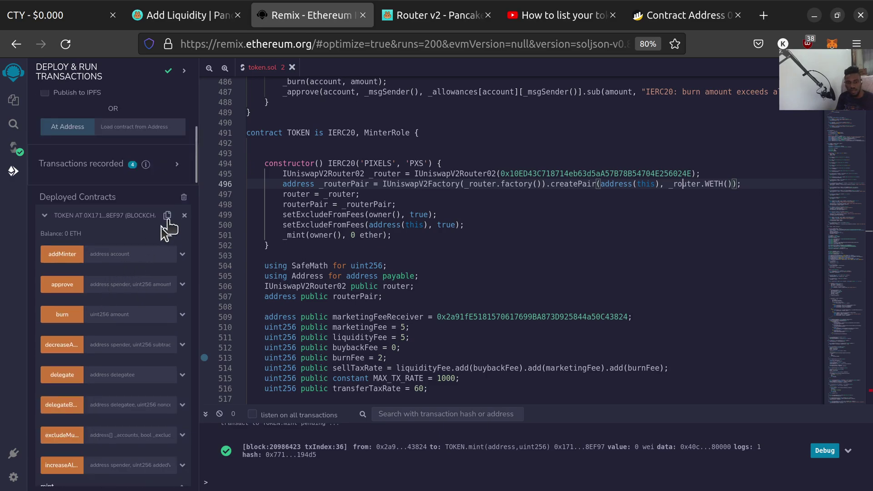
{"action": "left_click", "coordinate": [172, 217]}
Step: Paste the address into the token search and pick PXS, showing a 3000.7 PXS balance
{"action": "left_click", "coordinate": [189, 15]}
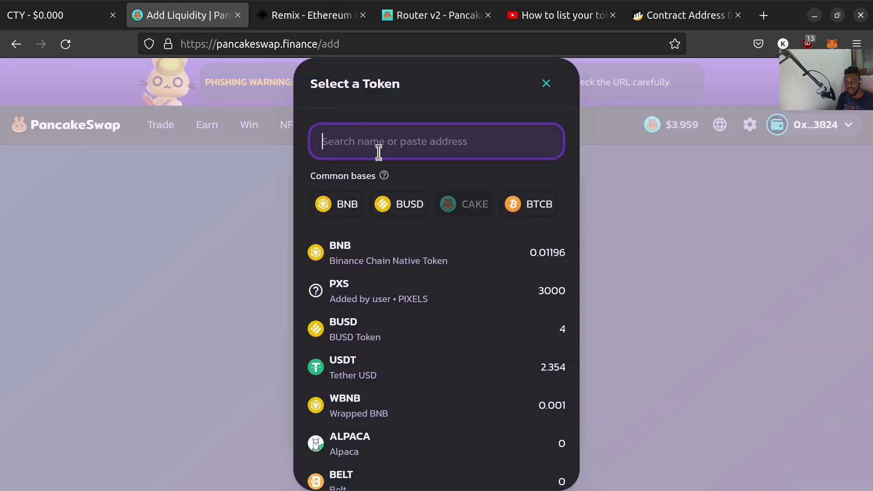
{"action": "key", "text": "ctrl+v"}
{"action": "left_click", "coordinate": [342, 253]}
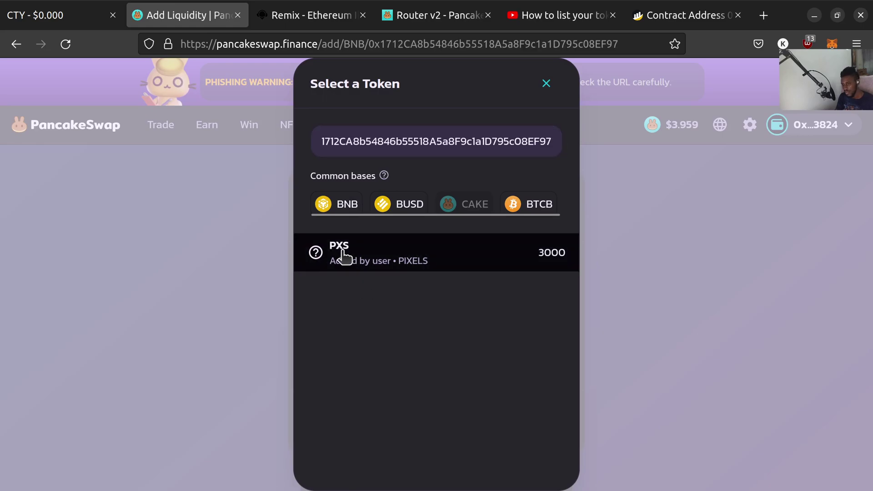
{"action": "scroll", "coordinate": [429, 289], "scroll_direction": "down", "scroll_amount": 3}
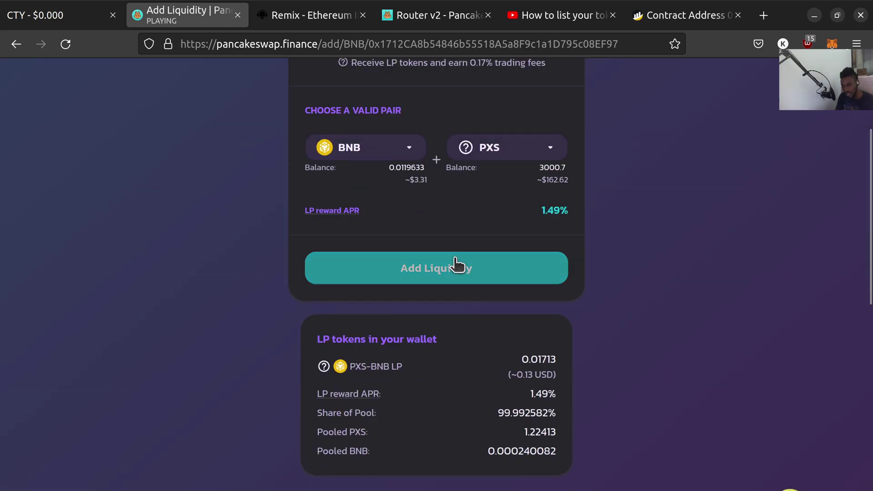
Step: Open the BNB/PXS amount-entry form quoting 5098.81 PXS per BNB
{"action": "left_click", "coordinate": [458, 266]}
{"action": "scroll", "coordinate": [457, 300], "scroll_direction": "up", "scroll_amount": 2}
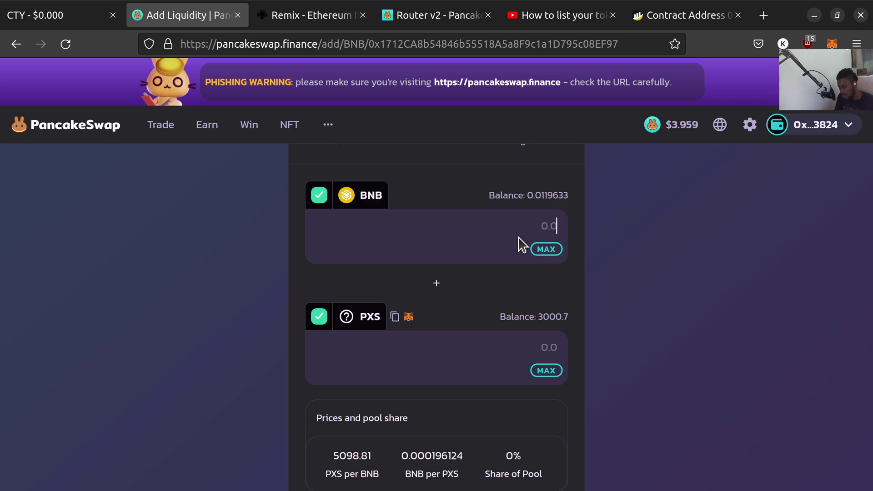
Step: Try initial BNB amounts such as .001 in the liquidity form
{"action": "type", "text": ".001"}
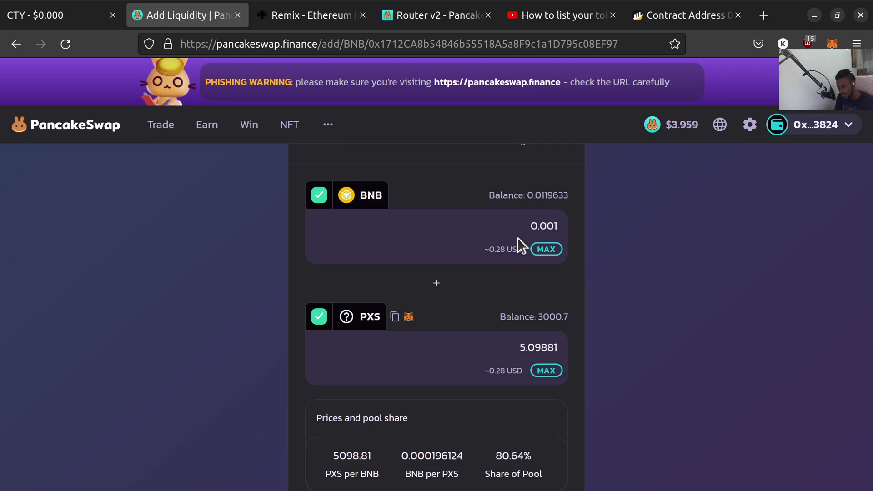
{"action": "double_click", "coordinate": [539, 348]}
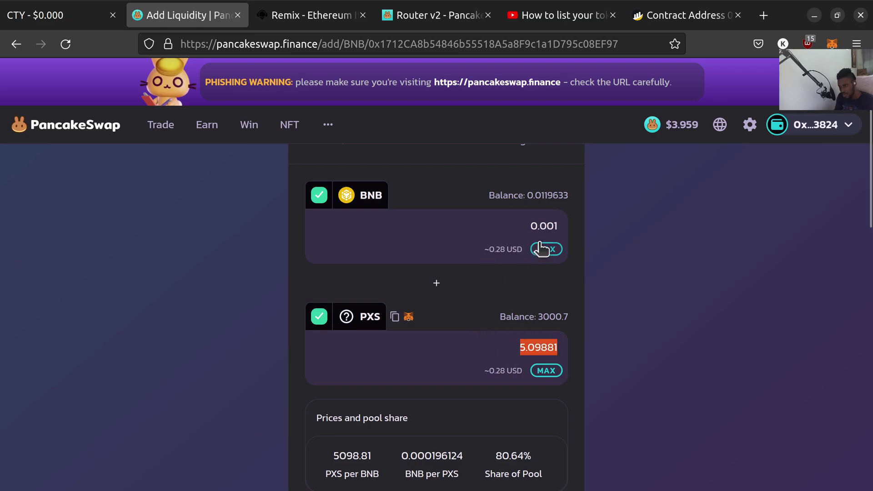
{"action": "left_click", "coordinate": [545, 226]}
{"action": "type", "text": "0"}
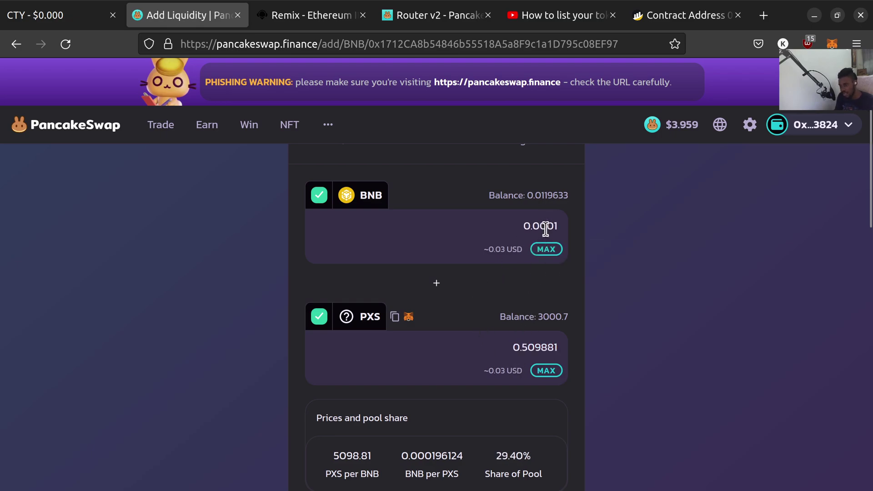
{"action": "type", "text": "0"}
{"action": "key", "text": "BackSpace"}
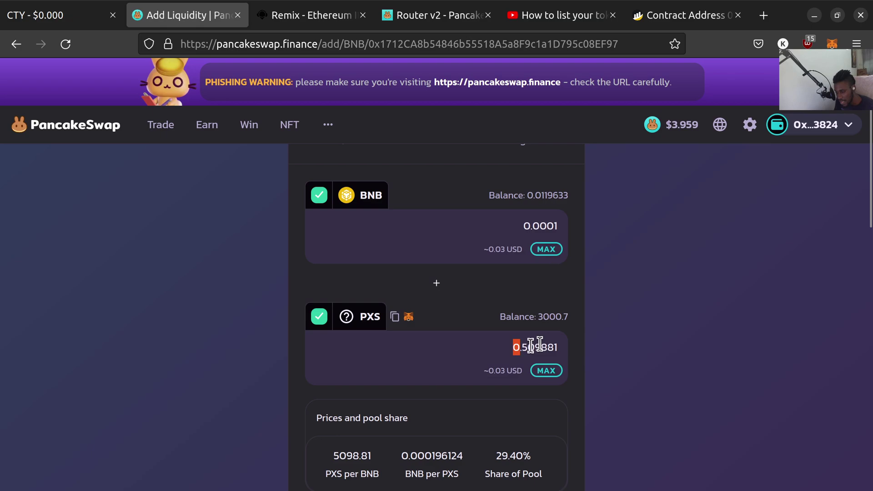
{"action": "left_click_drag", "start_coordinate": [531, 345], "coordinate": [541, 348]}
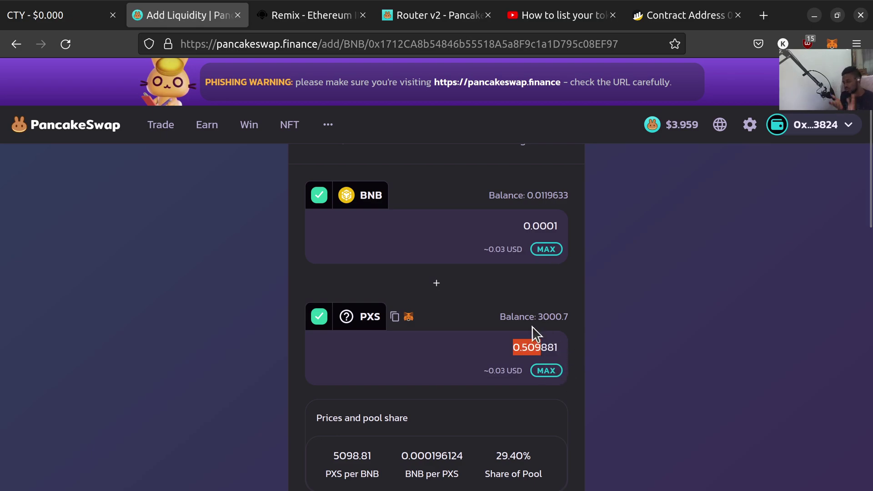
Step: Settle on 0.000001 BNB paired with 0.00509881 PXS for a 0.41% pool share
{"action": "left_click_drag", "start_coordinate": [496, 223], "coordinate": [564, 226]}
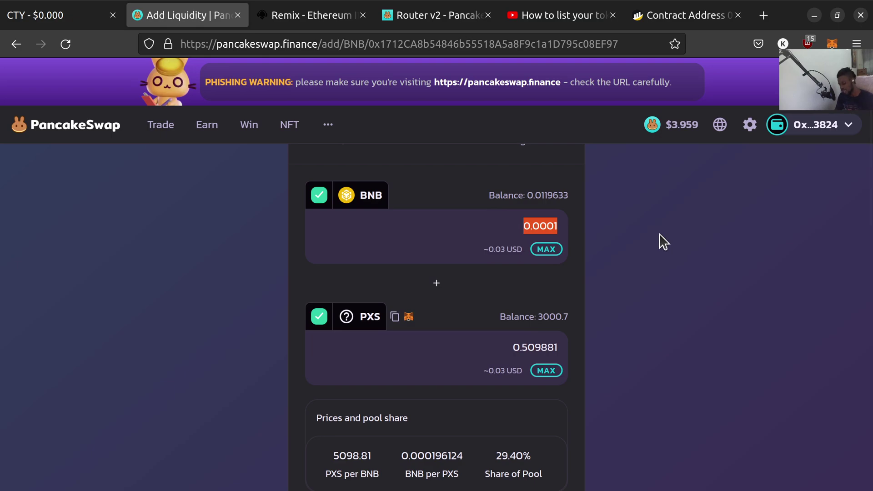
{"action": "type", "text": "1"}
{"action": "left_click_drag", "start_coordinate": [511, 350], "coordinate": [567, 352]}
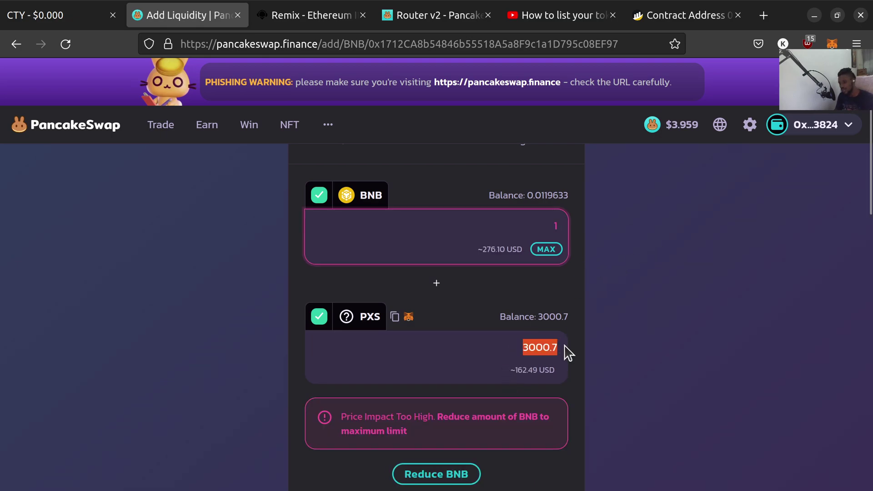
{"action": "type", "text": "1"}
{"action": "left_click_drag", "start_coordinate": [494, 227], "coordinate": [581, 232]}
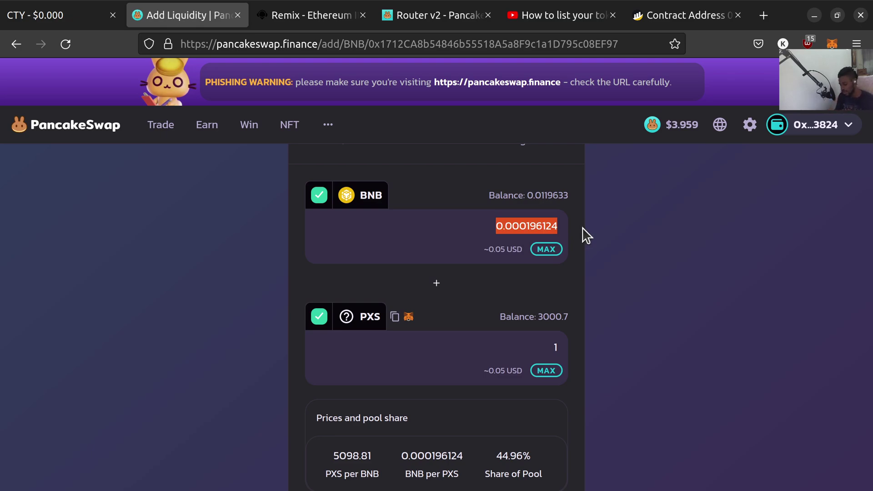
{"action": "type", "text": "0.0000"}
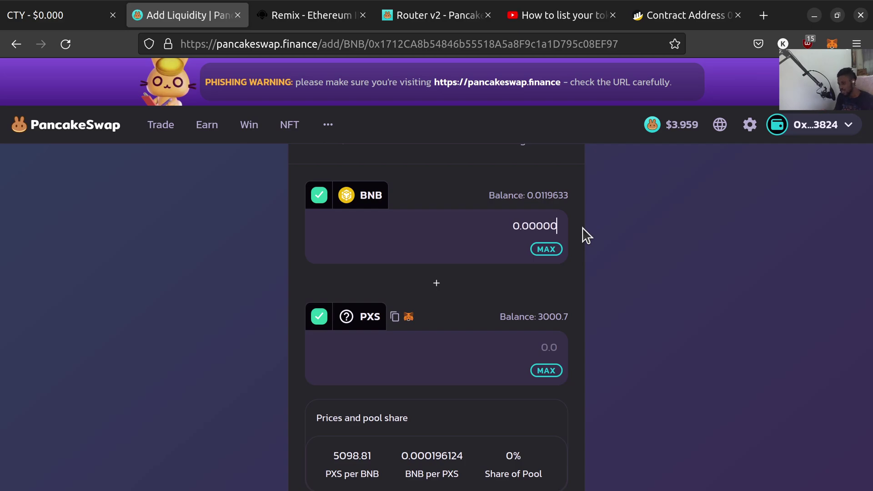
{"action": "type", "text": "1"}
{"action": "scroll", "coordinate": [540, 403], "scroll_direction": "down", "scroll_amount": 5}
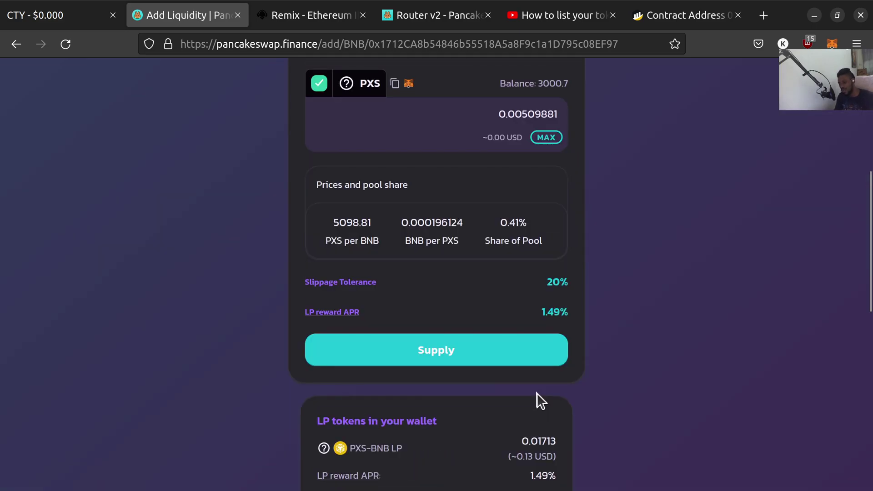
Step: Supply the BNB/PXS liquidity and approve the transaction in MetaMask
{"action": "scroll", "coordinate": [535, 392], "scroll_direction": "up", "scroll_amount": 3}
{"action": "scroll", "coordinate": [535, 391], "scroll_direction": "down", "scroll_amount": 3}
{"action": "left_click", "coordinate": [526, 360]}
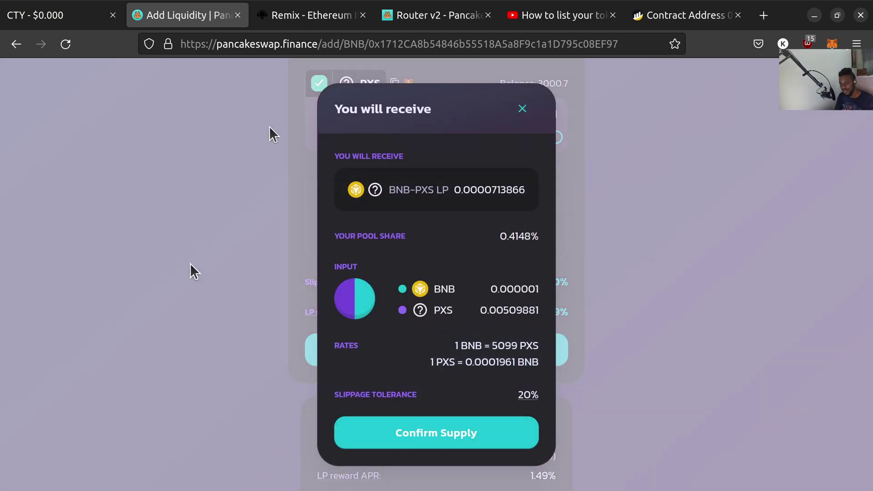
{"action": "left_click", "coordinate": [493, 435]}
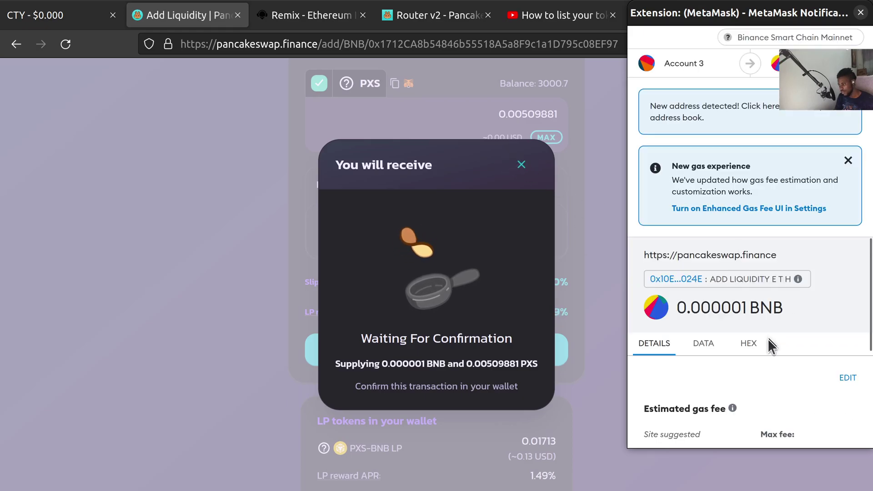
{"action": "scroll", "coordinate": [768, 337], "scroll_direction": "down", "scroll_amount": 3}
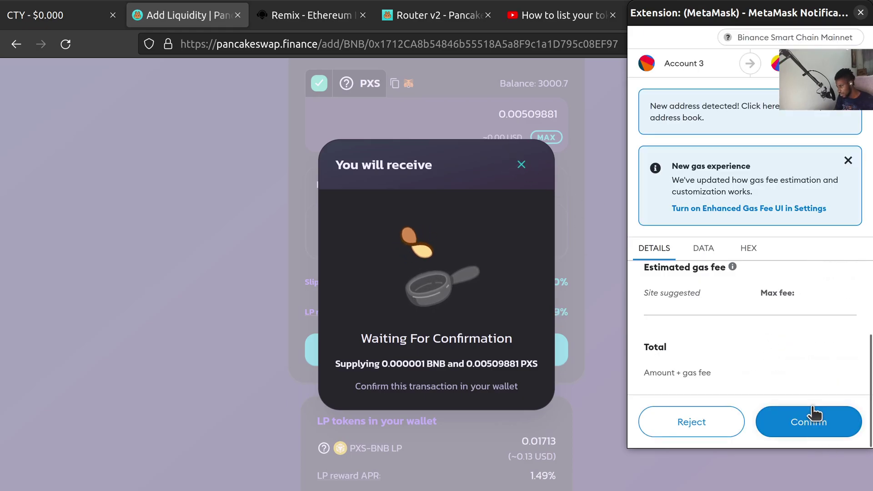
{"action": "left_click", "coordinate": [815, 425]}
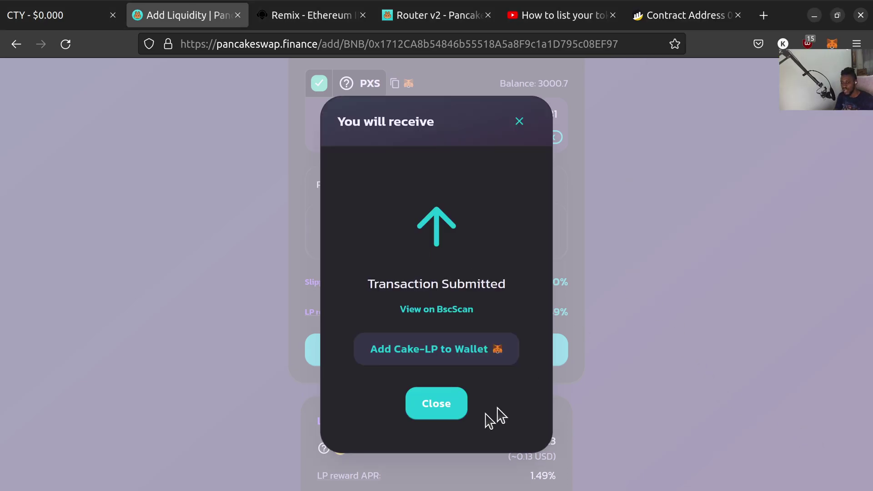
{"action": "left_click", "coordinate": [456, 403]}
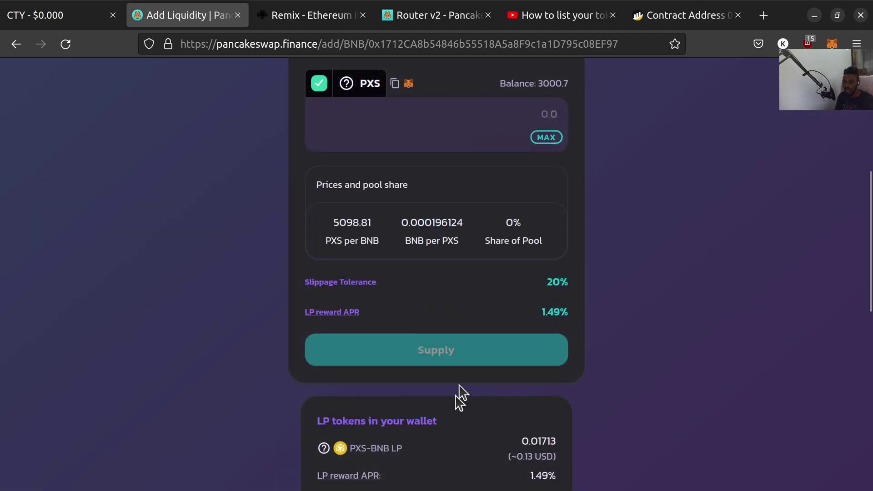
Step: Return to pair selection and dismiss the receipt, leaving 0.0110431 BNB and 3000.69 PXS
{"action": "scroll", "coordinate": [476, 332], "scroll_direction": "up", "scroll_amount": 2}
{"action": "scroll", "coordinate": [476, 339], "scroll_direction": "up", "scroll_amount": 5}
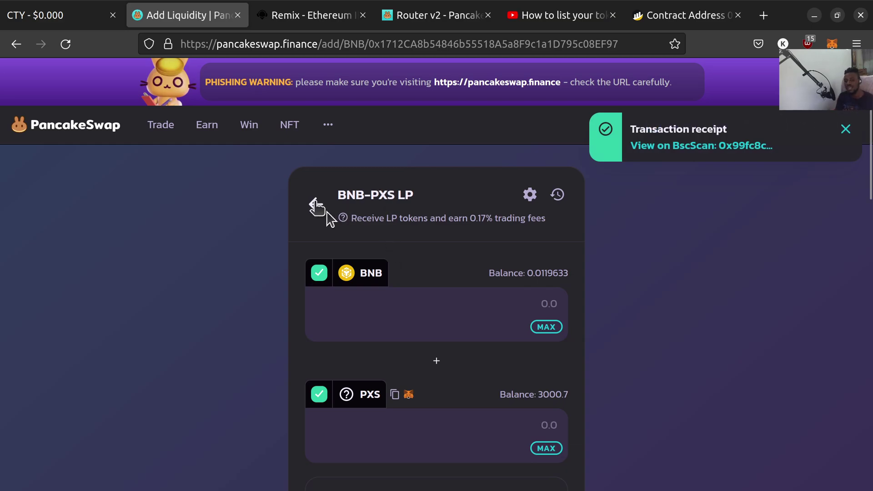
{"action": "left_click", "coordinate": [313, 208]}
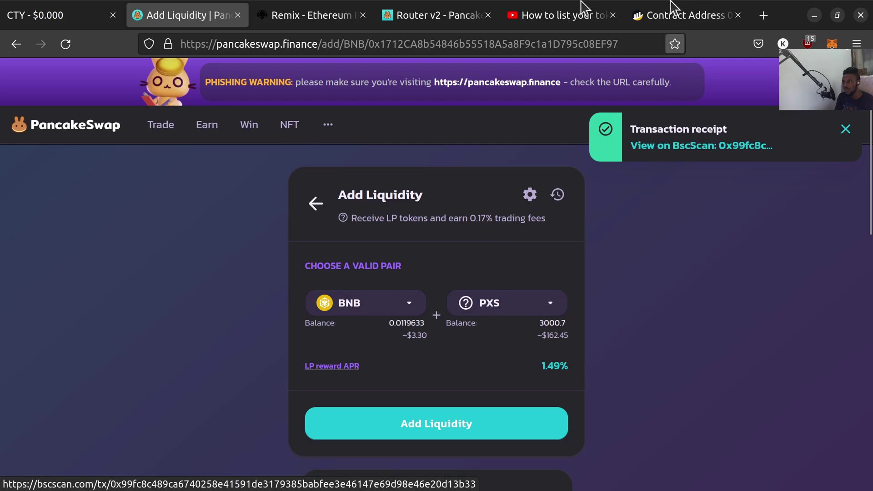
{"action": "key", "text": "super"}
{"action": "left_click", "coordinate": [582, 390]}
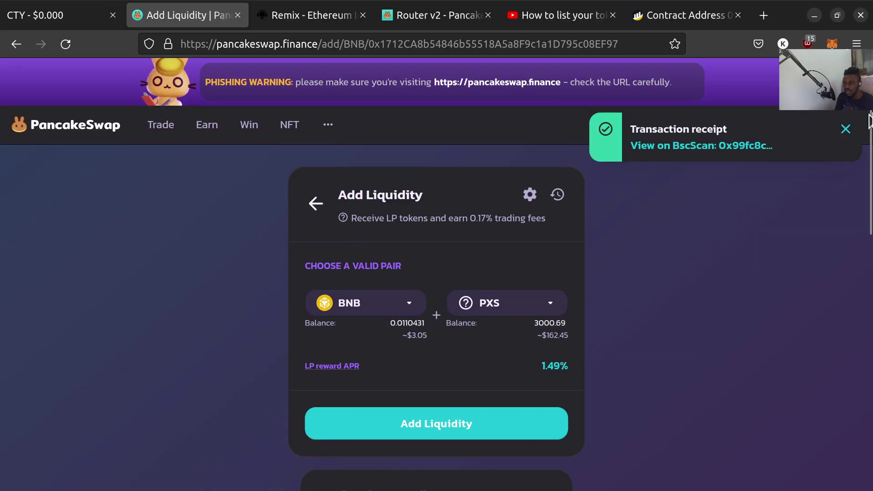
{"action": "left_click", "coordinate": [845, 132]}
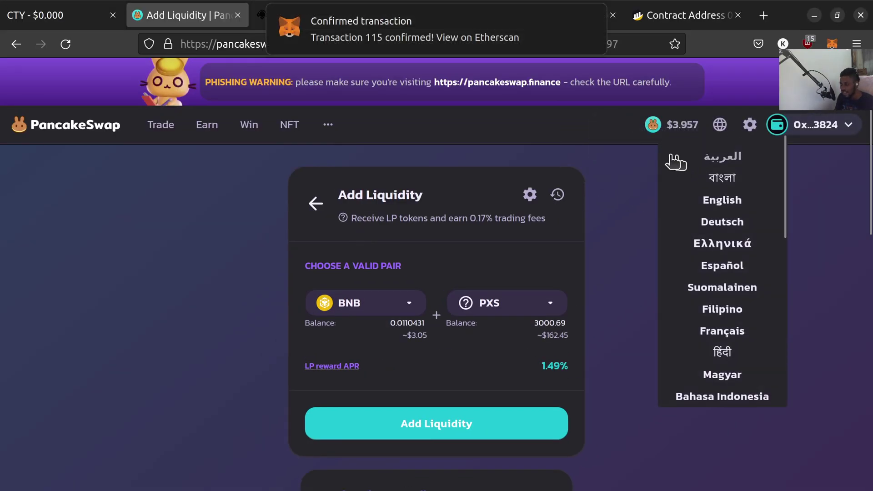
Step: Go to the PancakeSwap Swap page and view the wallet's token balances
{"action": "mouse_move", "coordinate": [157, 125]}
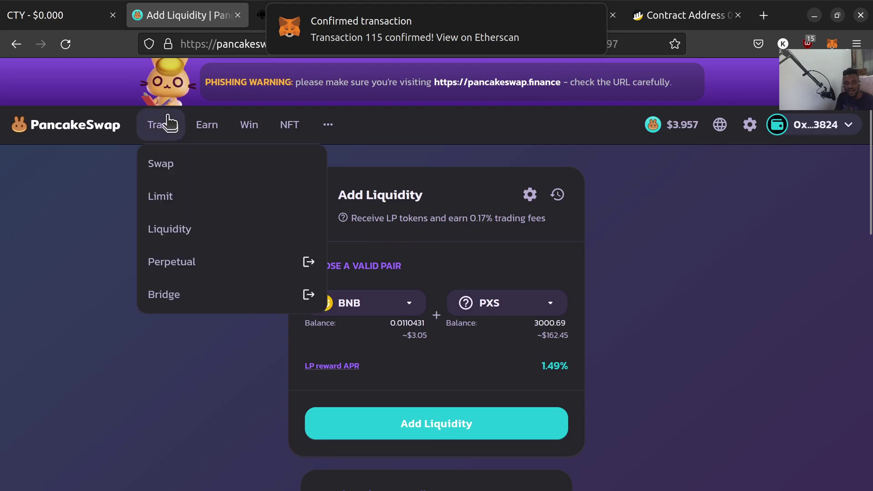
{"action": "left_click", "coordinate": [167, 169]}
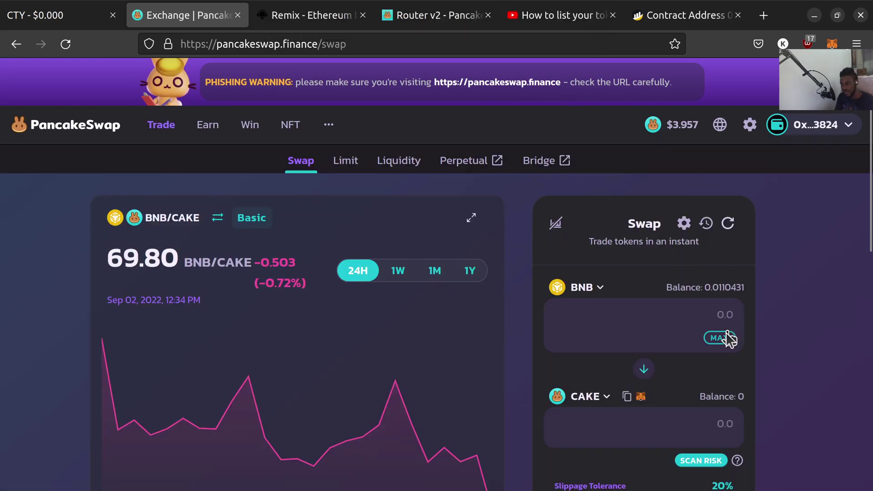
{"action": "scroll", "coordinate": [730, 339], "scroll_direction": "down", "scroll_amount": 2}
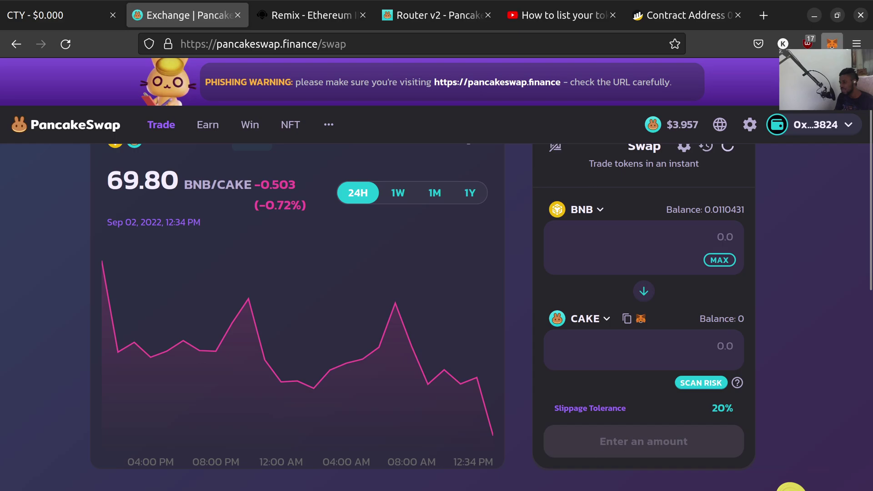
{"action": "left_click", "coordinate": [832, 44]}
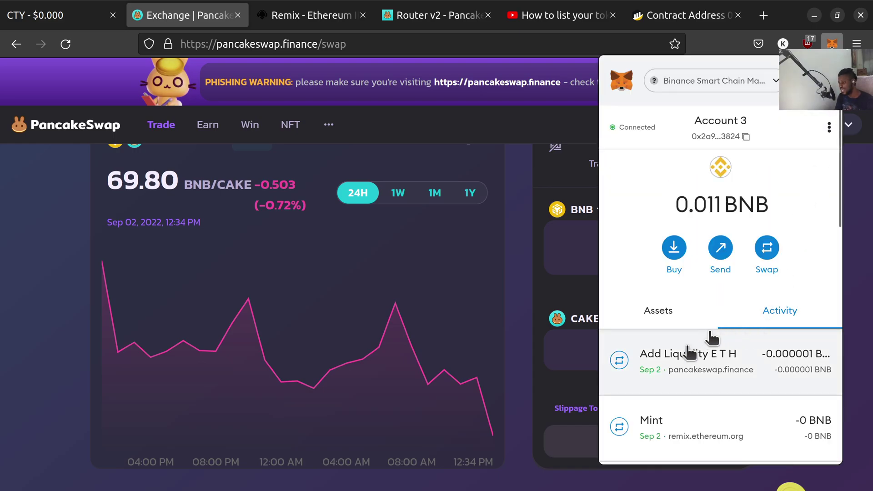
{"action": "left_click", "coordinate": [662, 318]}
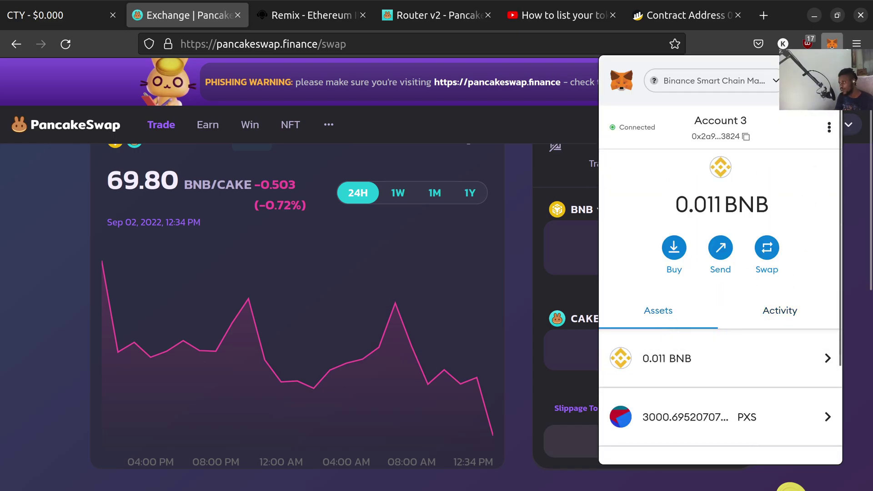
Step: Open the wallet's account list and keep Account 3 active
{"action": "left_click", "coordinate": [815, 80]}
{"action": "scroll", "coordinate": [746, 209], "scroll_direction": "down", "scroll_amount": 2}
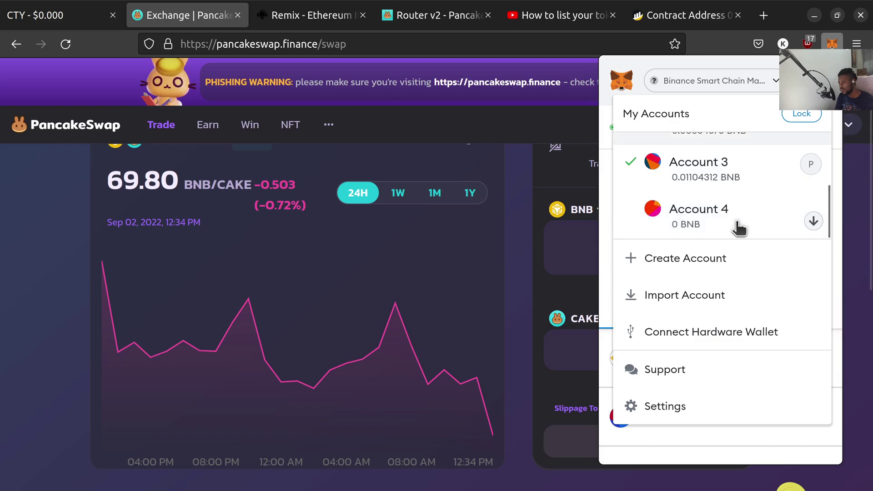
{"action": "left_click", "coordinate": [734, 182]}
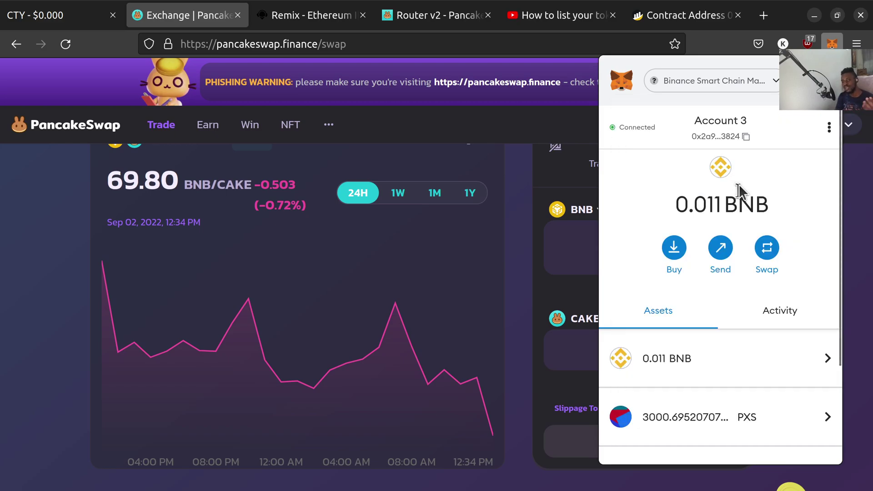
{"action": "scroll", "coordinate": [709, 370], "scroll_direction": "down", "scroll_amount": 3}
{"action": "scroll", "coordinate": [706, 356], "scroll_direction": "up", "scroll_amount": 3}
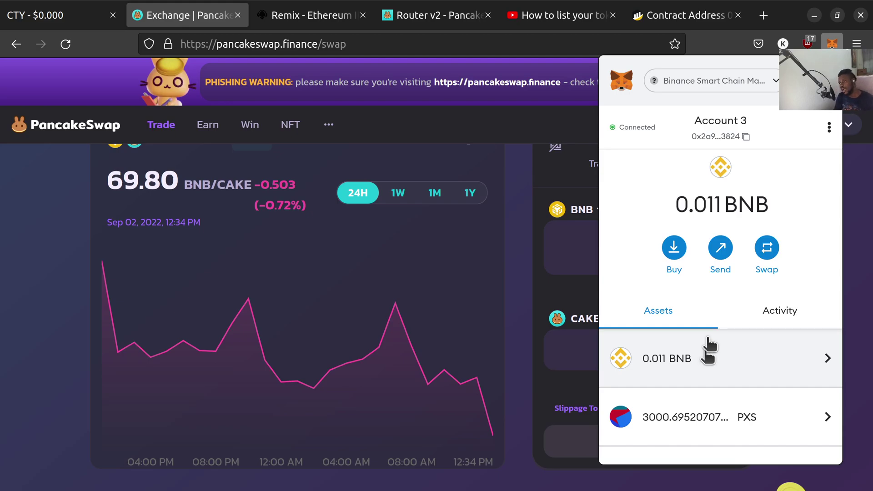
Step: Switch the wallet to Account 2 and close it to view the swap panel
{"action": "left_click", "coordinate": [814, 81]}
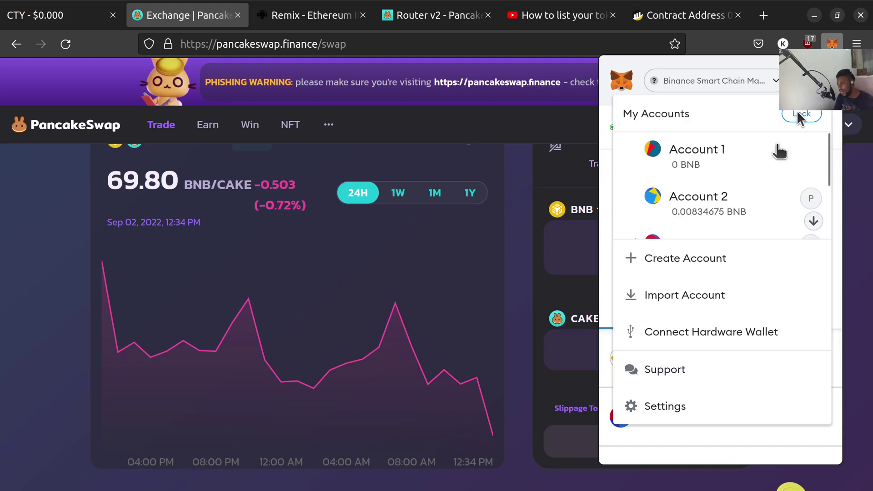
{"action": "left_click", "coordinate": [738, 204]}
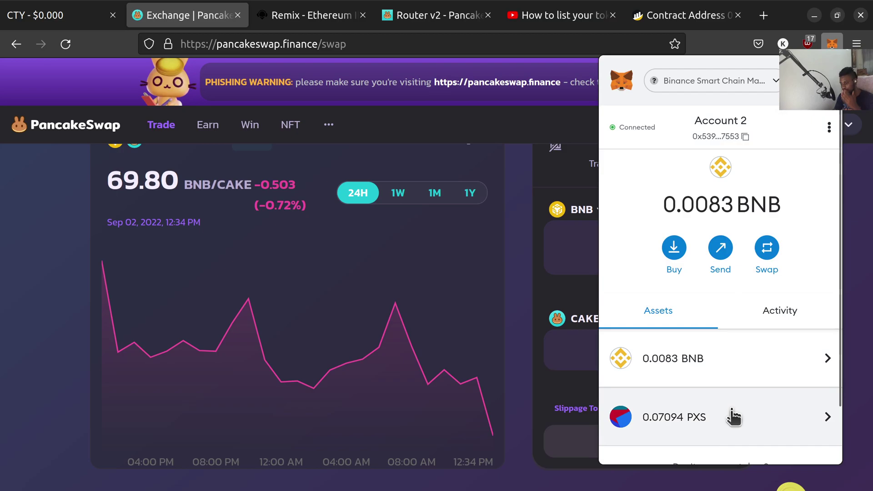
{"action": "scroll", "coordinate": [731, 414], "scroll_direction": "down", "scroll_amount": 2}
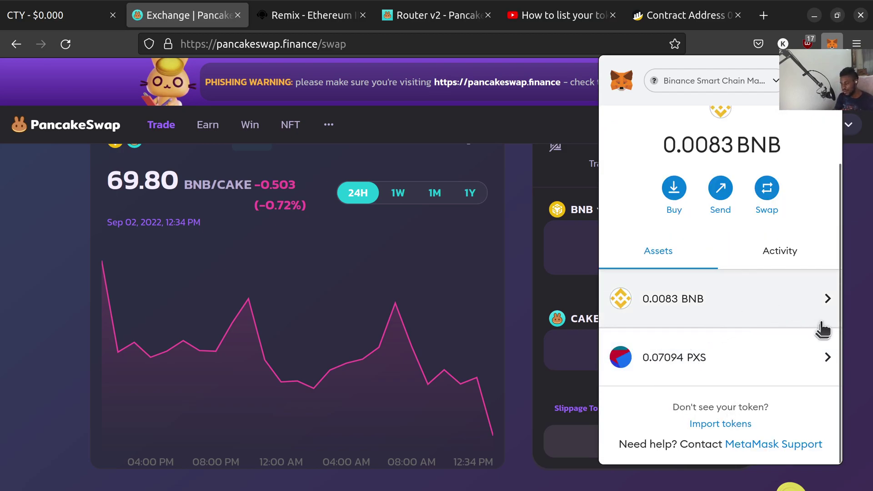
{"action": "left_click", "coordinate": [851, 276]}
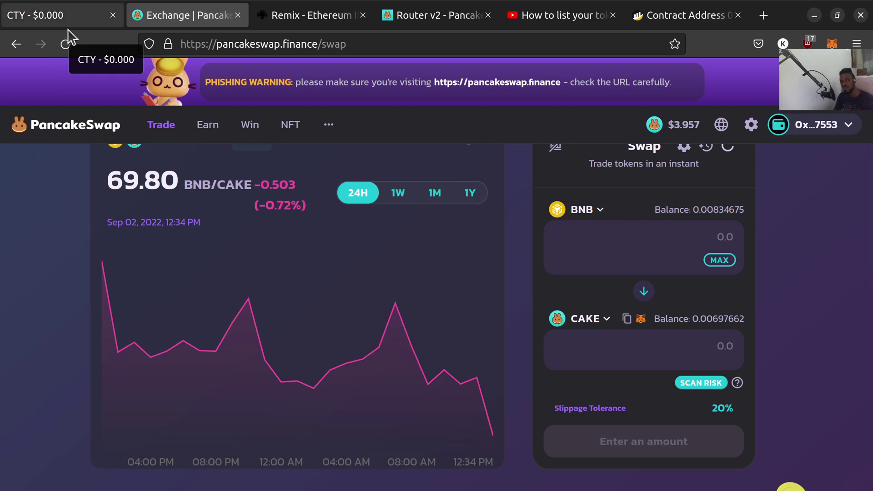
Step: Switch the wallet back to Account 3, holding 0.011 BNB and 3000.69 PXS
{"action": "left_click", "coordinate": [832, 44]}
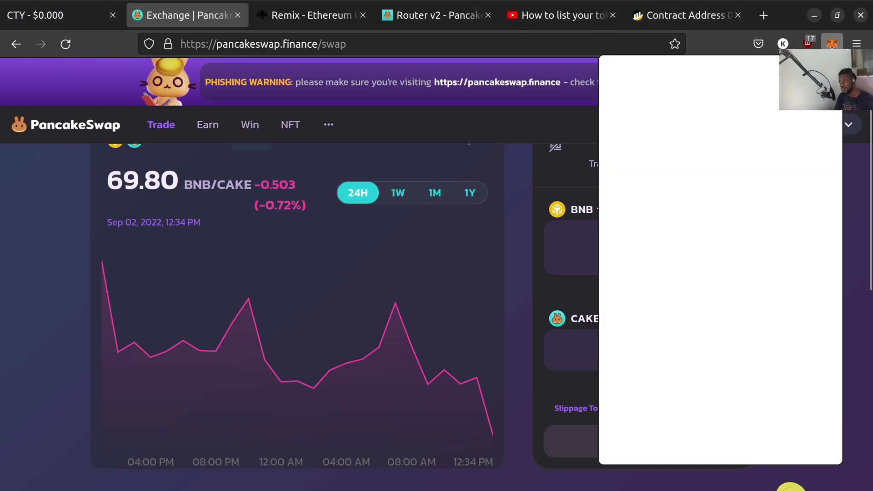
{"action": "left_click", "coordinate": [804, 81]}
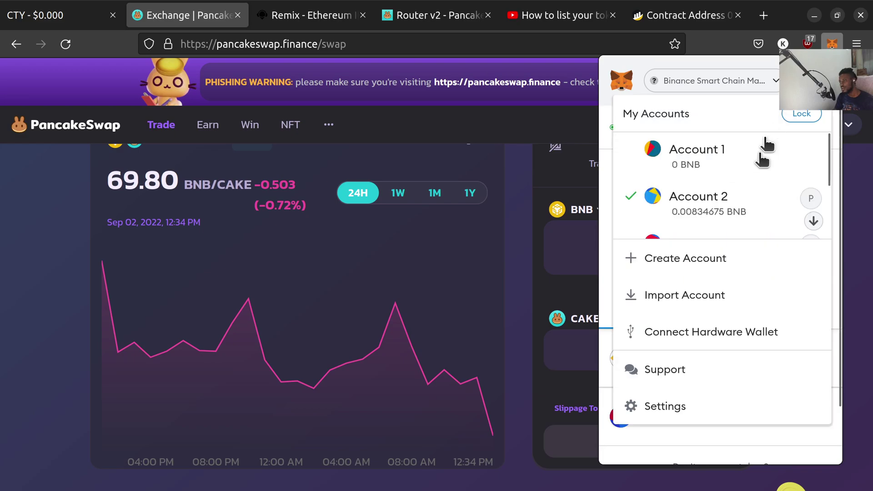
{"action": "scroll", "coordinate": [728, 190], "scroll_direction": "down", "scroll_amount": 2}
{"action": "left_click", "coordinate": [710, 184]}
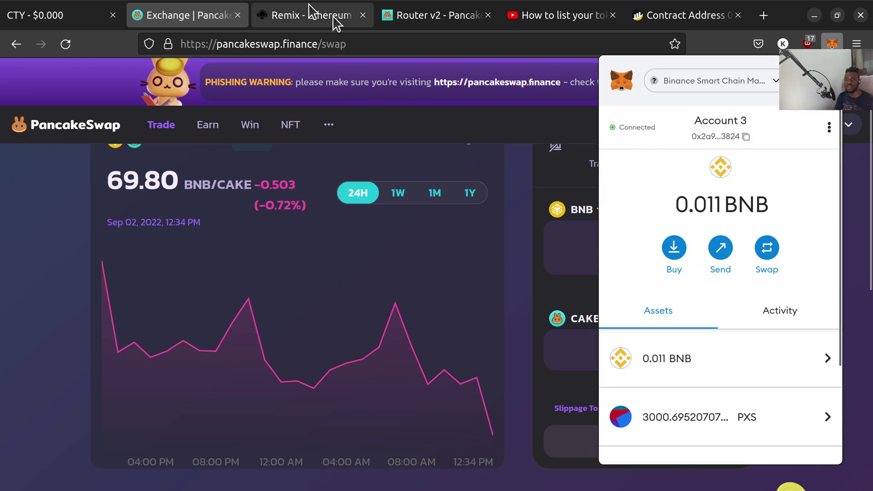
Step: On the BscScan contract page, scroll to Write Contract and collapse the delegate function
{"action": "left_click", "coordinate": [652, 21]}
{"action": "scroll", "coordinate": [348, 269], "scroll_direction": "down", "scroll_amount": 5}
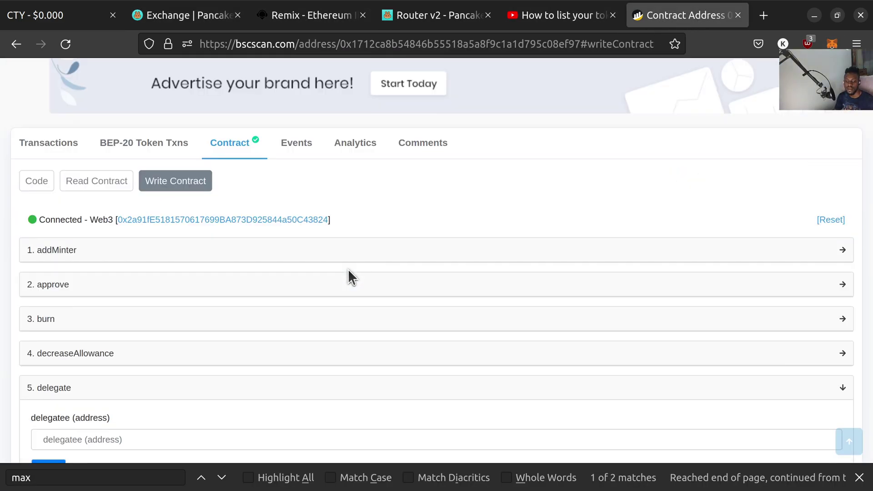
{"action": "scroll", "coordinate": [184, 282], "scroll_direction": "down", "scroll_amount": 3}
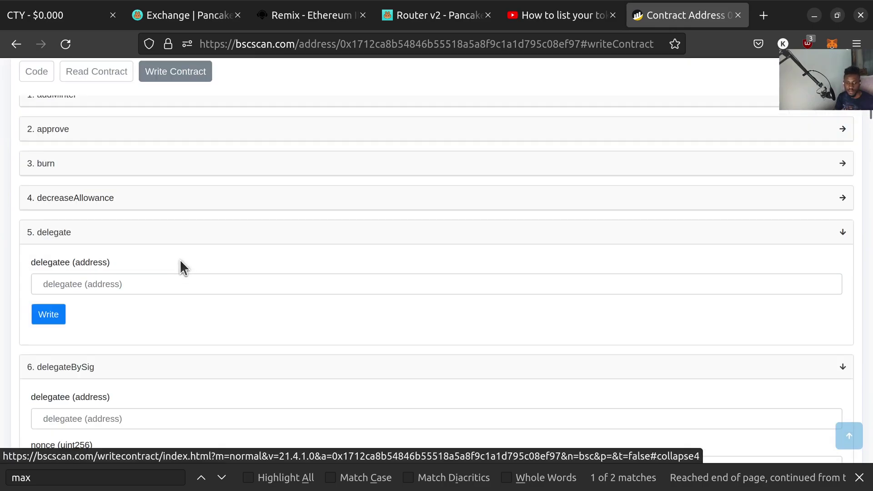
{"action": "left_click", "coordinate": [166, 222]}
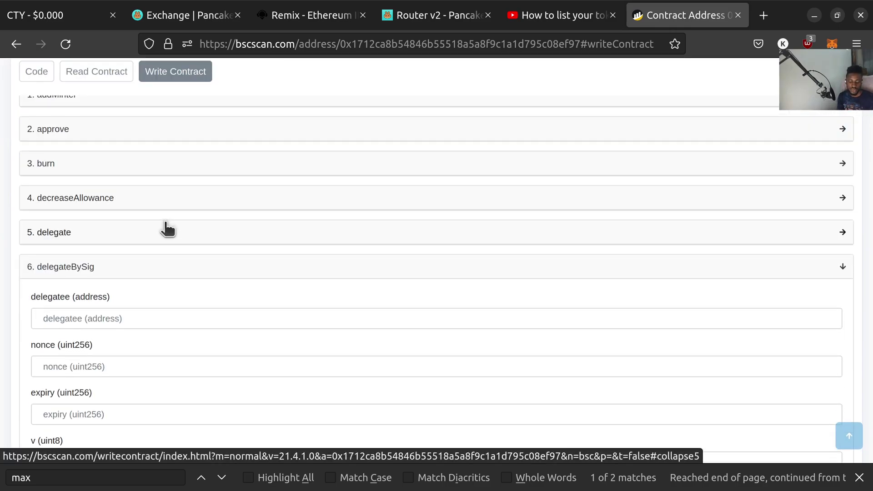
Step: Open an empty new browser tab and return to the browser window
{"action": "key", "text": "ctrl+t"}
{"action": "key", "text": "super"}
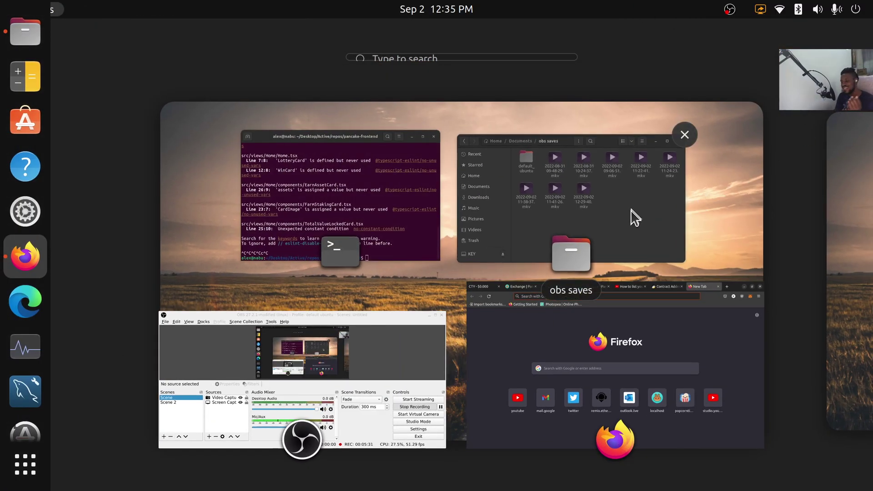
{"action": "left_click", "coordinate": [631, 312]}
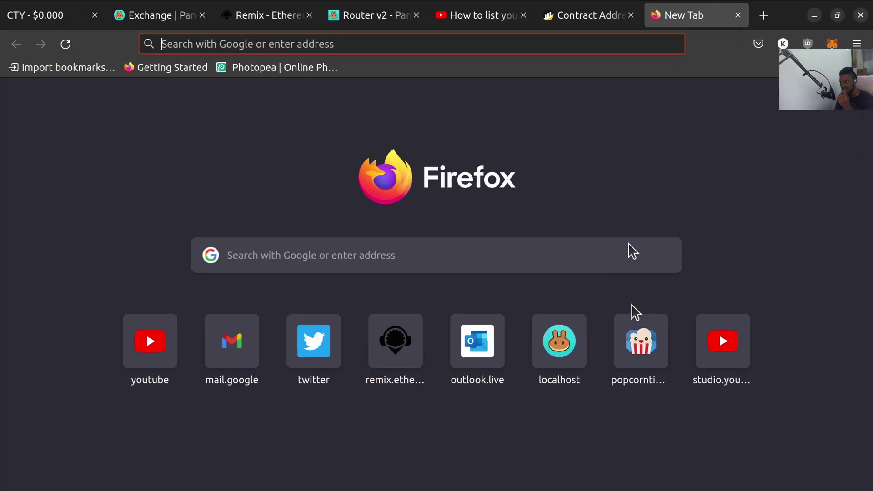
{"action": "key", "text": "super"}
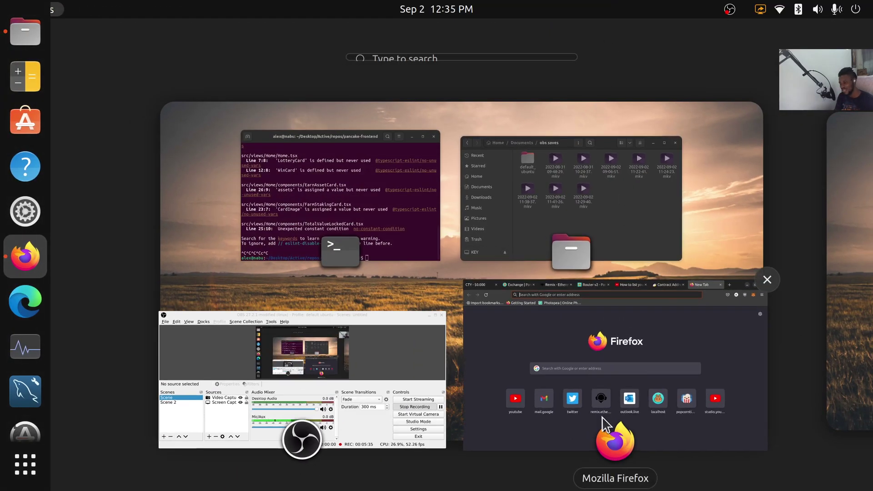
{"action": "left_click", "coordinate": [646, 364]}
Step: Return to the BscScan contract tab and scroll down to the delegateBySig input fields
{"action": "left_click", "coordinate": [560, 20]}
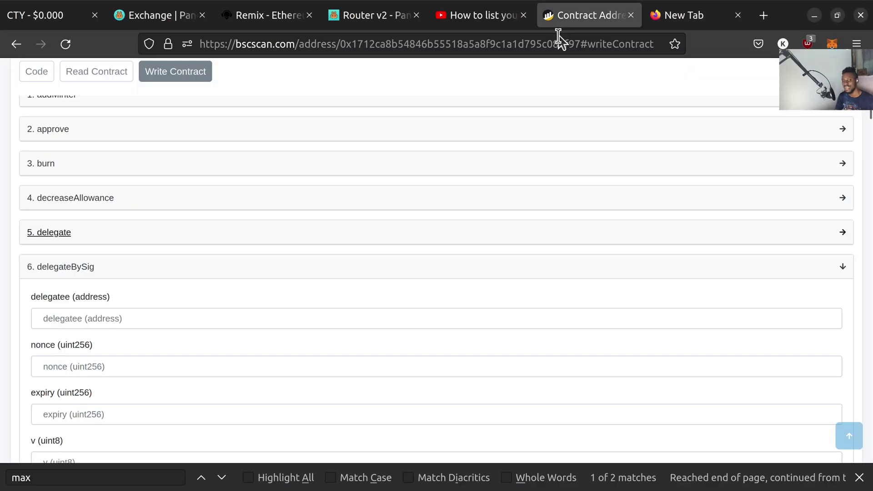
{"action": "scroll", "coordinate": [664, 100], "scroll_direction": "up", "scroll_amount": 5}
{"action": "scroll", "coordinate": [673, 127], "scroll_direction": "up", "scroll_amount": 5}
{"action": "scroll", "coordinate": [674, 145], "scroll_direction": "down", "scroll_amount": 5}
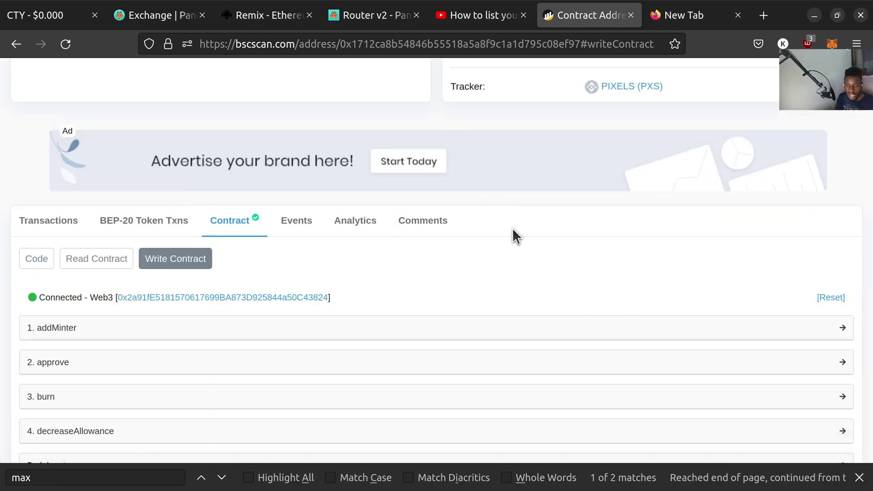
{"action": "scroll", "coordinate": [513, 228], "scroll_direction": "down", "scroll_amount": 7}
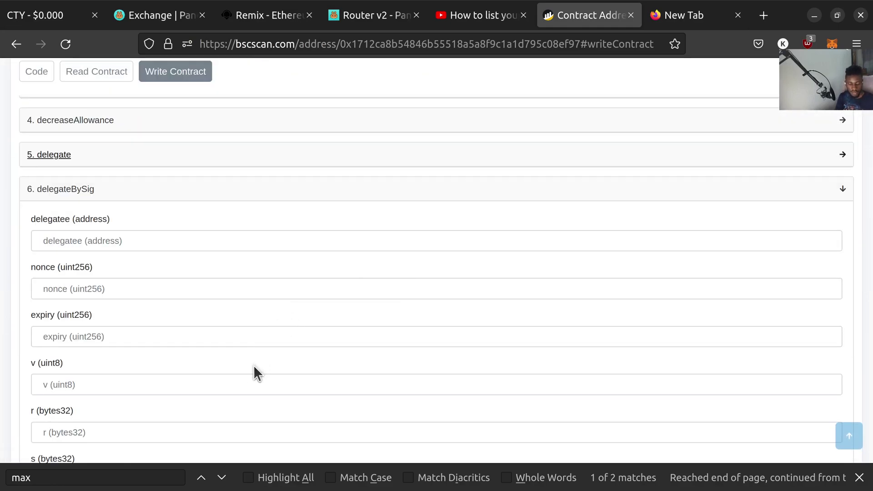
{"action": "scroll", "coordinate": [206, 379], "scroll_direction": "down", "scroll_amount": 2}
{"action": "key", "text": "ctrl+f"}
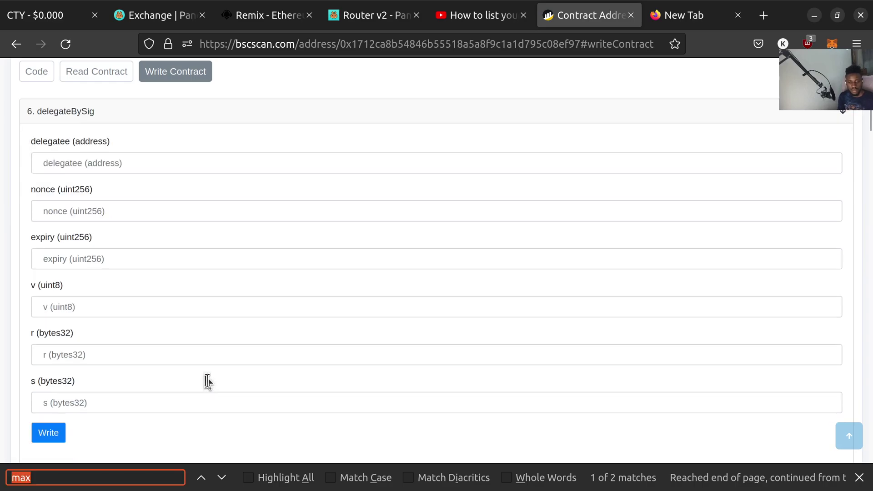
Step: Search for tradingStatus, set _status to true, and submit Write for MetaMask confirmation (0.000192 BNB fee)
{"action": "type", "text": "trade"}
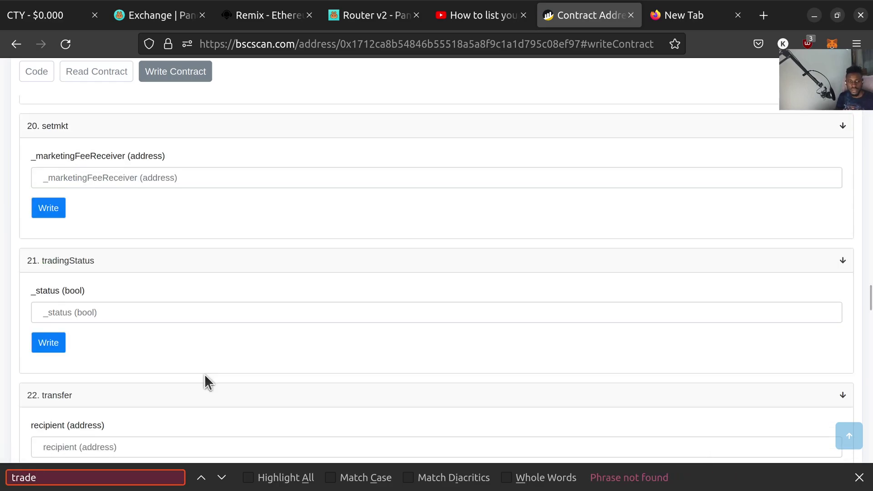
{"action": "left_click", "coordinate": [115, 305]}
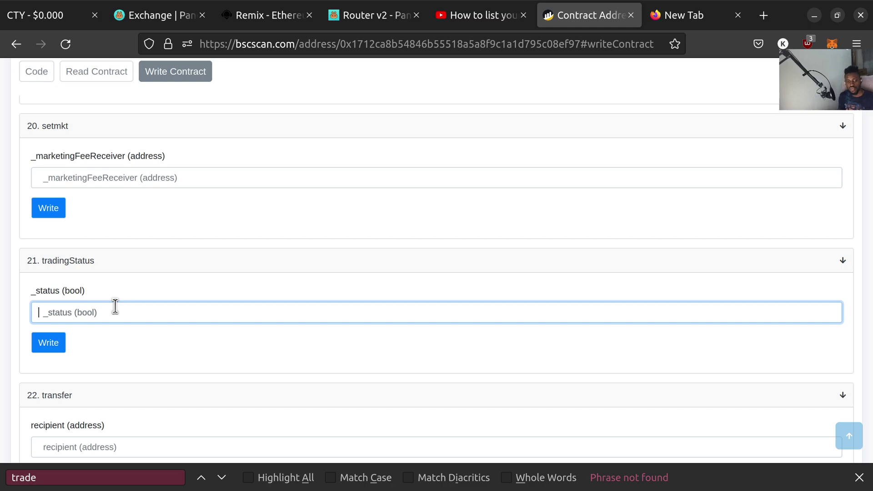
{"action": "type", "text": "true"}
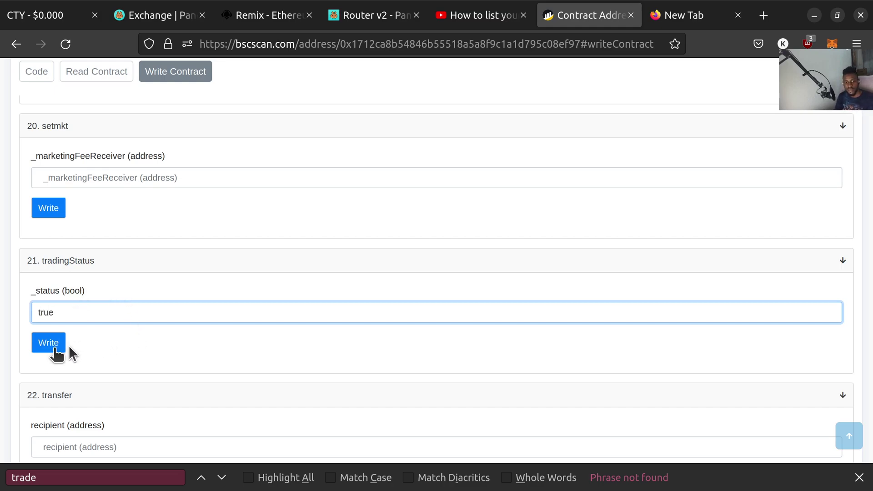
{"action": "left_click", "coordinate": [54, 350]}
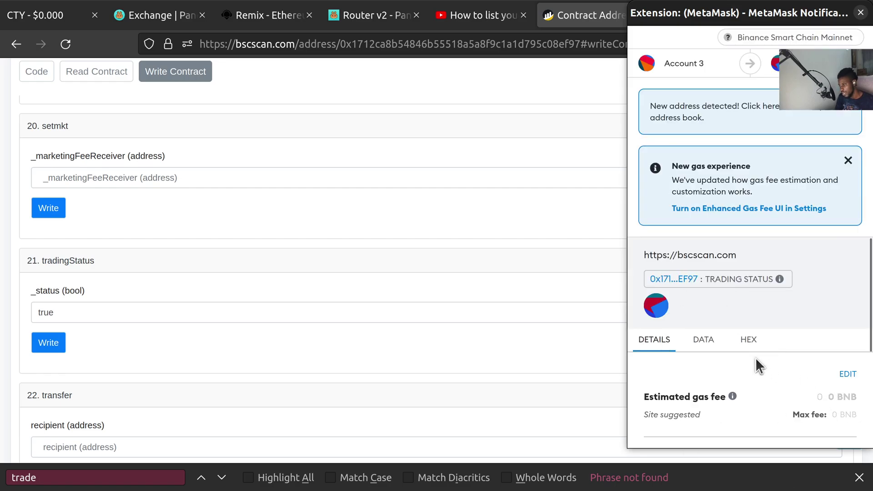
{"action": "scroll", "coordinate": [751, 352], "scroll_direction": "down", "scroll_amount": 5}
{"action": "scroll", "coordinate": [737, 273], "scroll_direction": "up", "scroll_amount": 5}
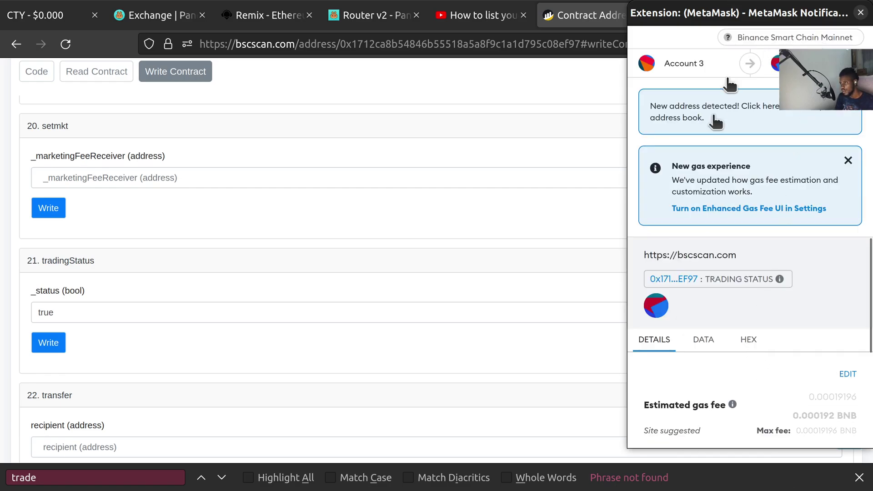
{"action": "scroll", "coordinate": [691, 423], "scroll_direction": "down", "scroll_amount": 5}
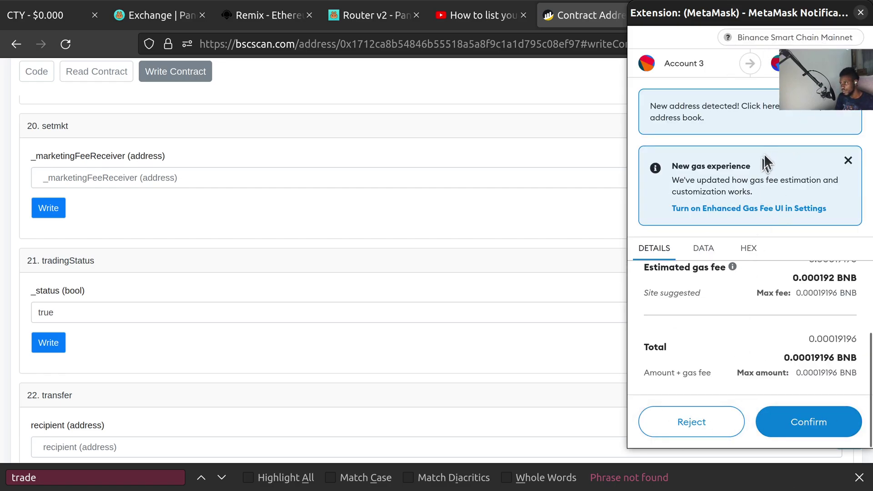